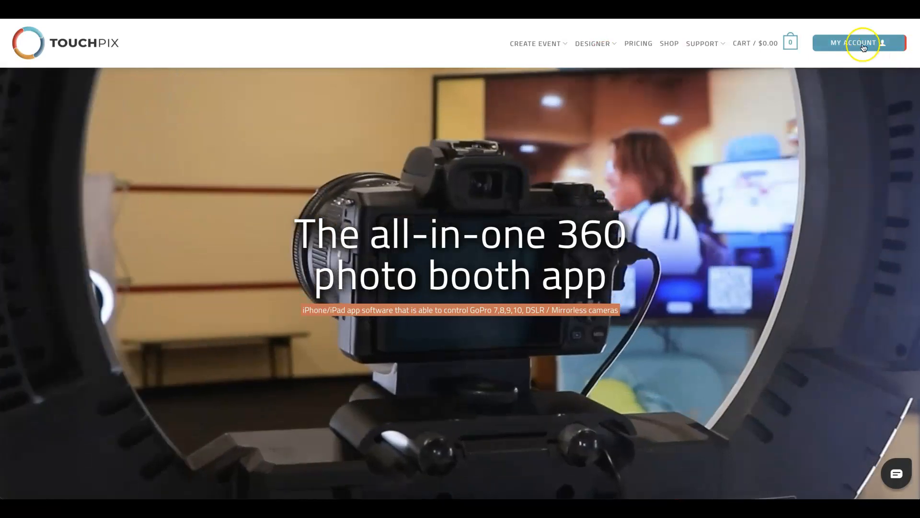
Start creating a new event from a preset.
{"action": "mouse_move", "coordinate": [853, 65]}
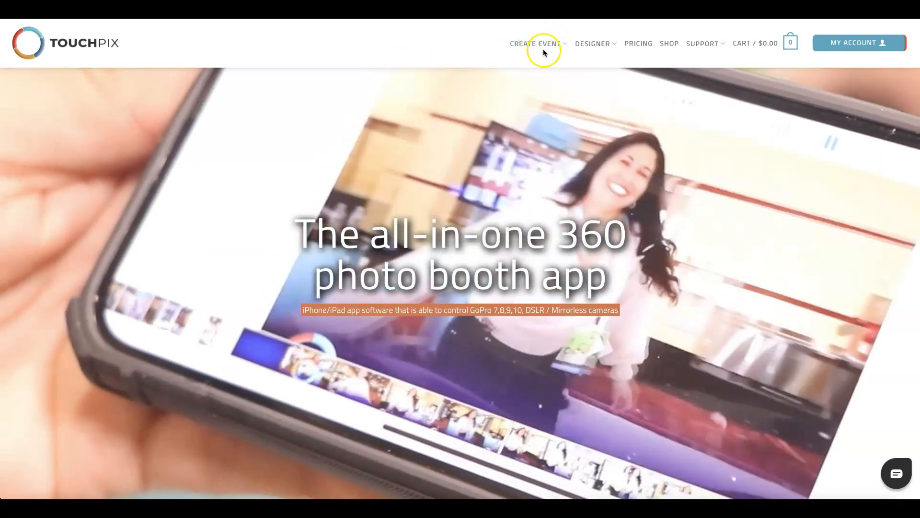
{"action": "mouse_move", "coordinate": [550, 46]}
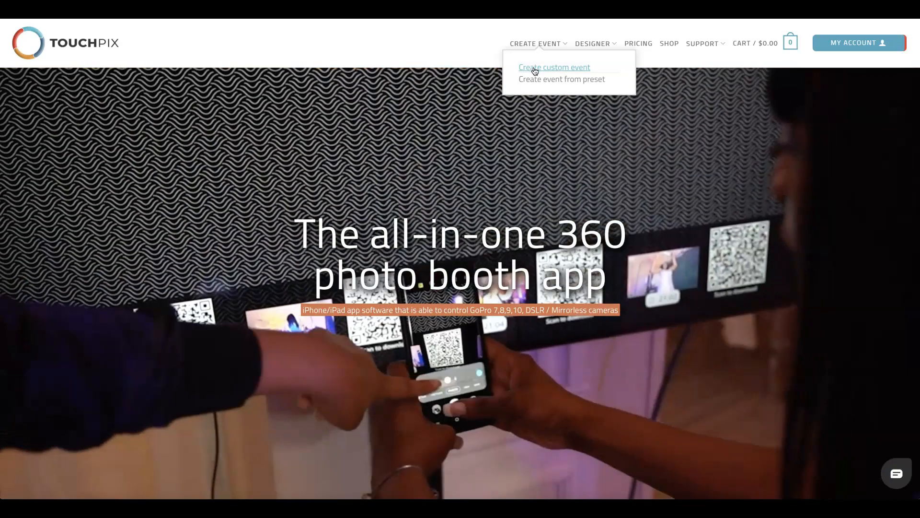
{"action": "left_click", "coordinate": [540, 81]}
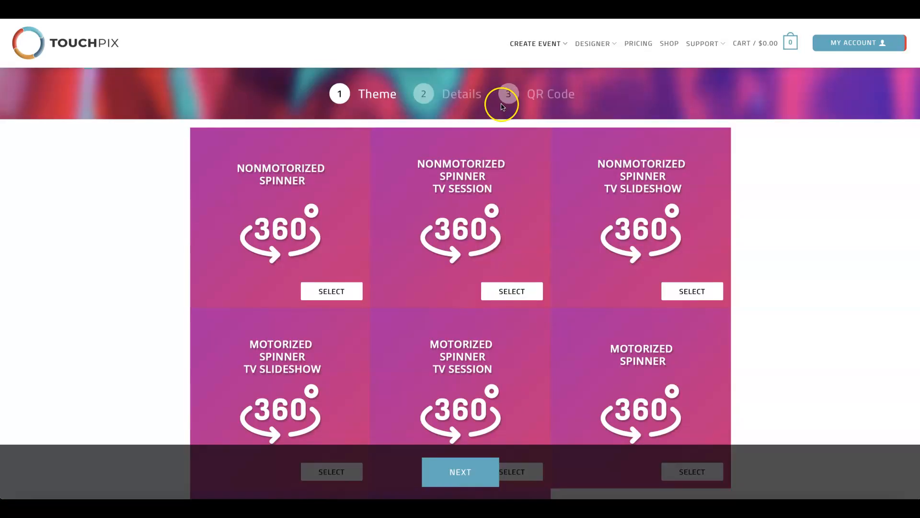
Choose the Motorized Spinner theme for the event and continue to the event details.
{"action": "scroll", "coordinate": [444, 205], "scroll_direction": "down", "scroll_amount": 1}
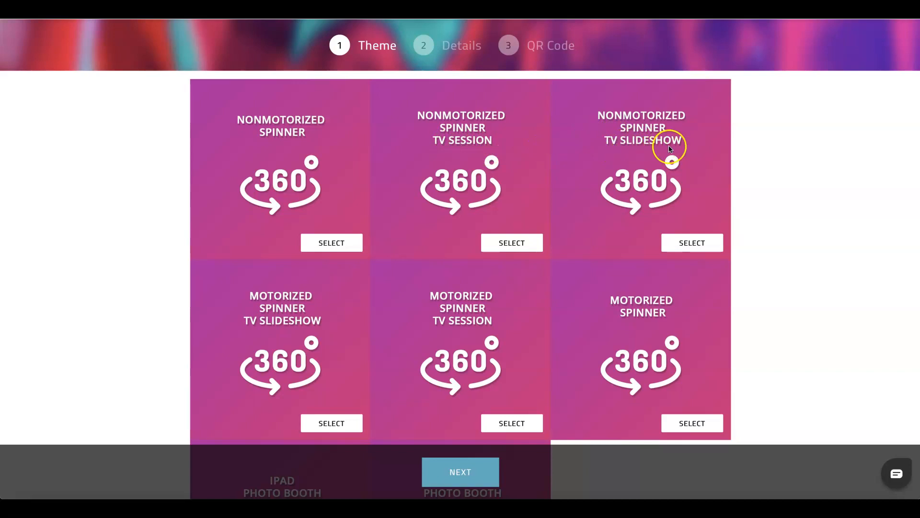
{"action": "scroll", "coordinate": [689, 242], "scroll_direction": "down", "scroll_amount": 4}
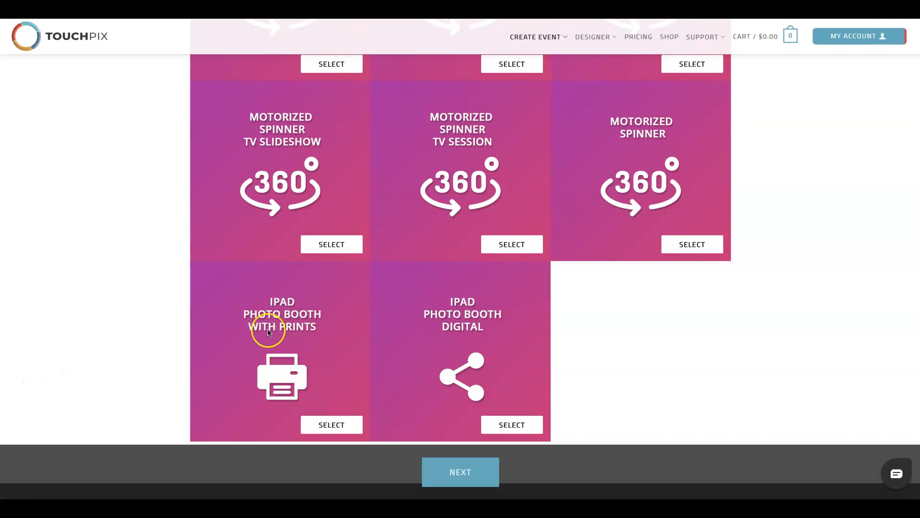
{"action": "scroll", "coordinate": [510, 305], "scroll_direction": "up", "scroll_amount": 2}
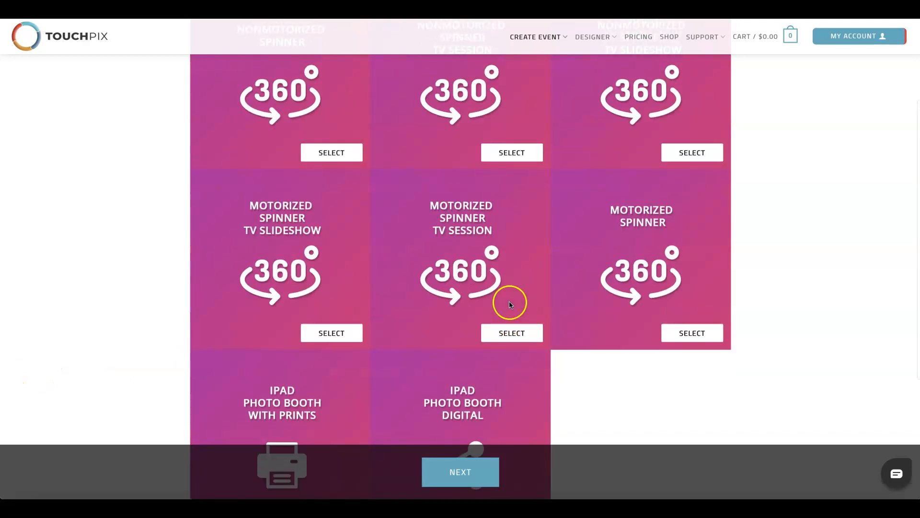
{"action": "left_click", "coordinate": [693, 336]}
{"action": "scroll", "coordinate": [575, 256], "scroll_direction": "up", "scroll_amount": 1}
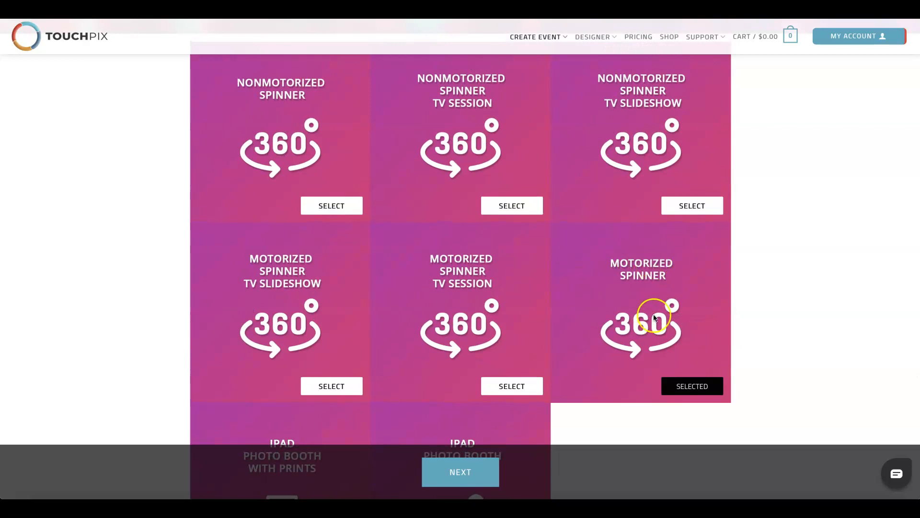
{"action": "scroll", "coordinate": [694, 308], "scroll_direction": "up", "scroll_amount": 2}
{"action": "scroll", "coordinate": [693, 309], "scroll_direction": "down", "scroll_amount": 4}
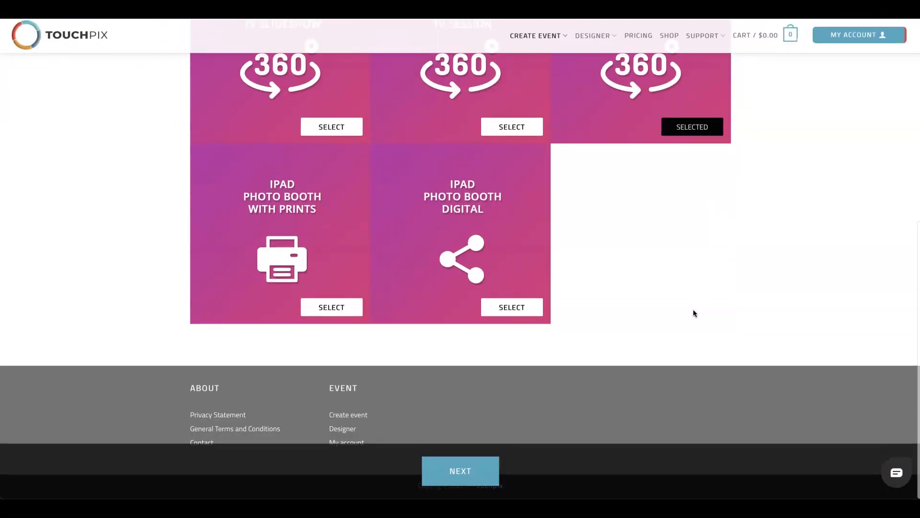
{"action": "left_click", "coordinate": [472, 477]}
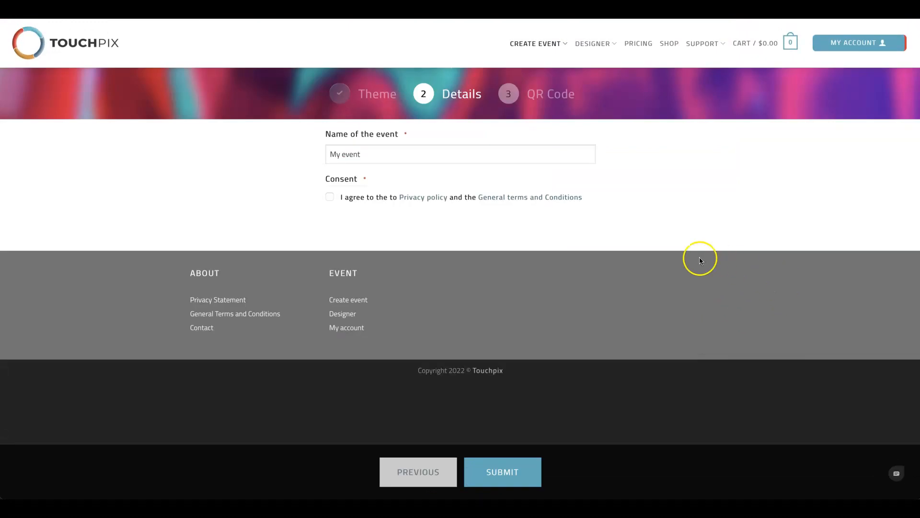
Save the event as Walls Creations Test with the privacy policy and terms accepted, and go to the designer.
{"action": "left_click", "coordinate": [380, 154]}
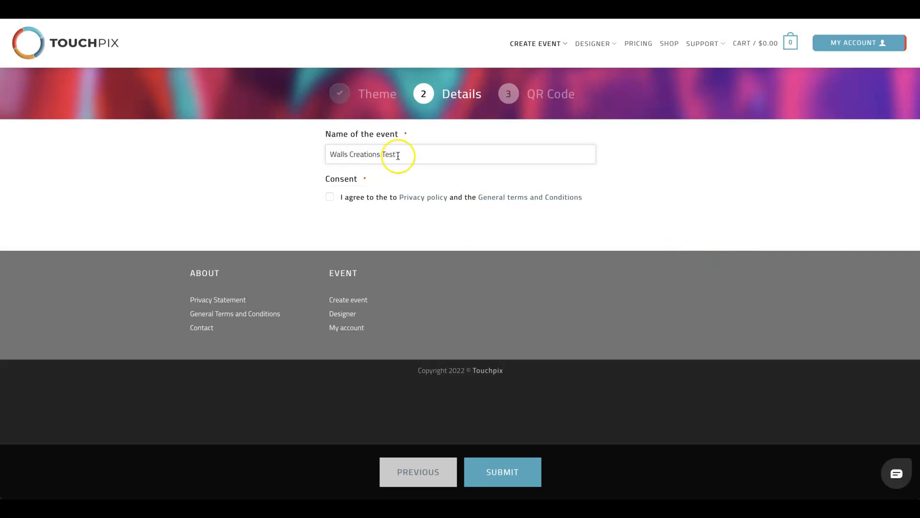
{"action": "left_click", "coordinate": [330, 198]}
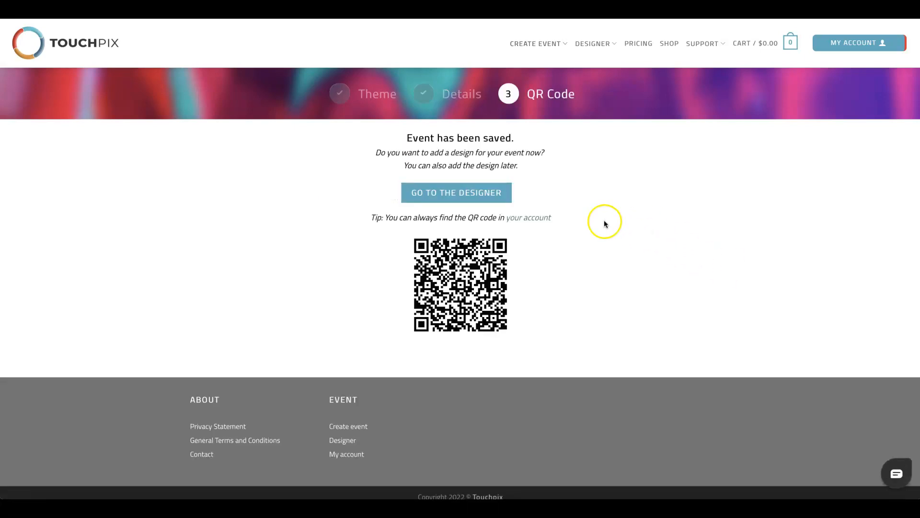
{"action": "left_click", "coordinate": [463, 192]}
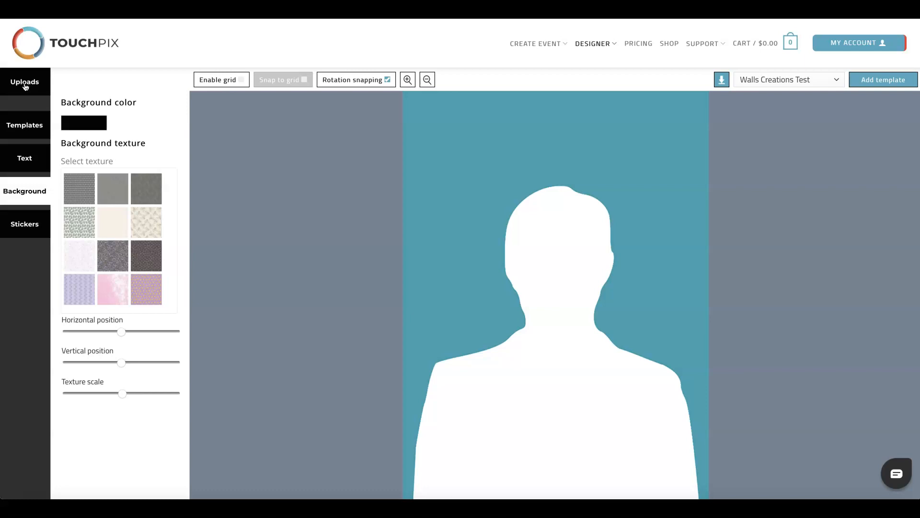
Review the overlay template categories and look through the available slomo overlays.
{"action": "left_click", "coordinate": [26, 125]}
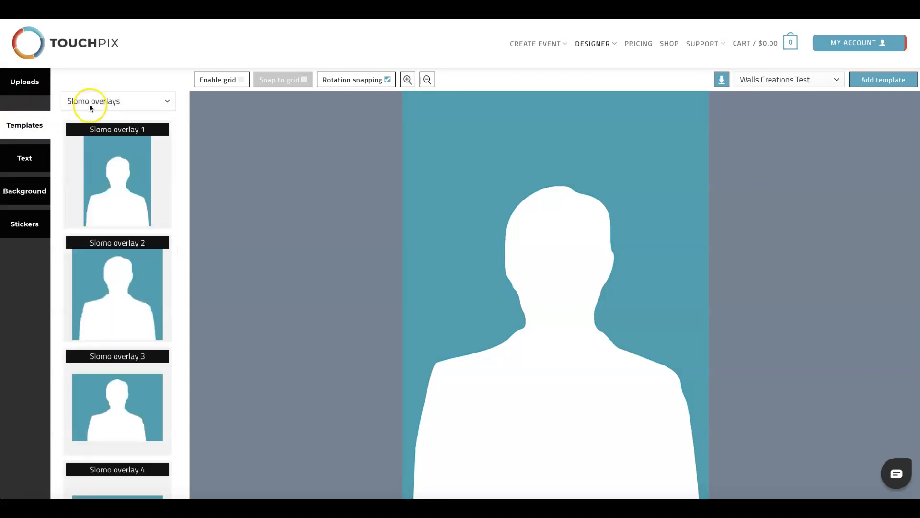
{"action": "left_click", "coordinate": [103, 101]}
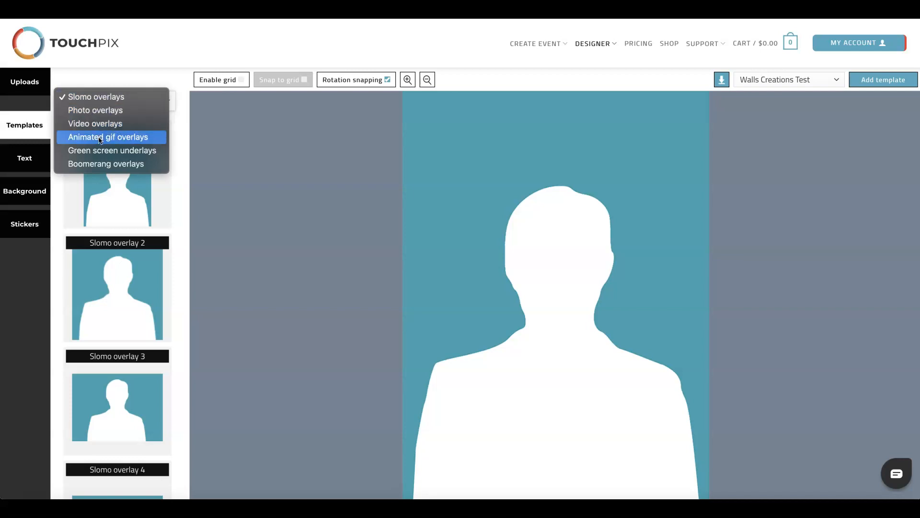
{"action": "left_click", "coordinate": [124, 150]}
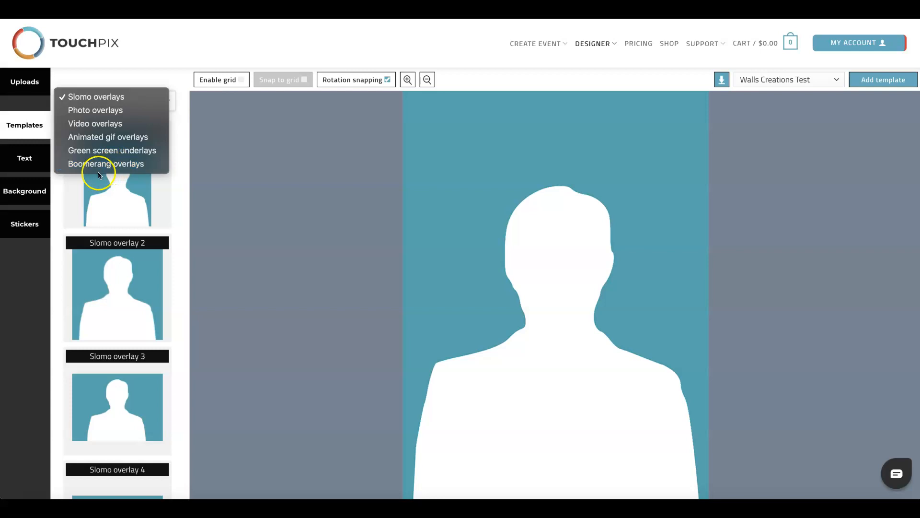
{"action": "left_click", "coordinate": [177, 282]}
{"action": "scroll", "coordinate": [178, 286], "scroll_direction": "down", "scroll_amount": 5}
{"action": "scroll", "coordinate": [178, 287], "scroll_direction": "up", "scroll_amount": 5}
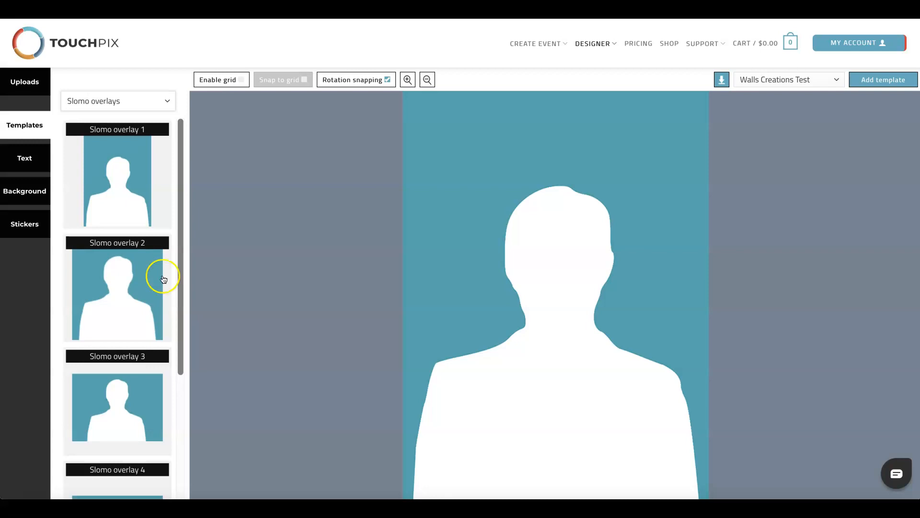
Check the upload requirements for custom stickers, background textures and custom overlays, and download the overlay templates.
{"action": "left_click", "coordinate": [21, 81]}
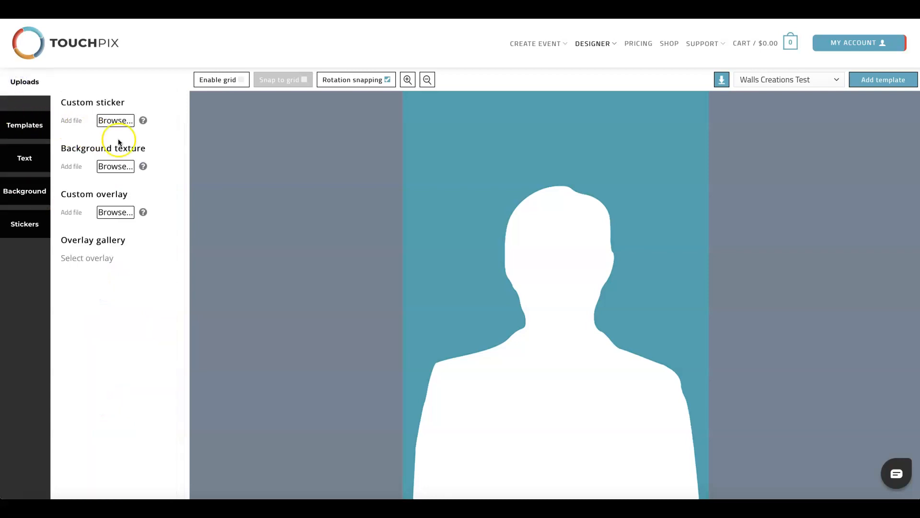
{"action": "mouse_move", "coordinate": [143, 120]}
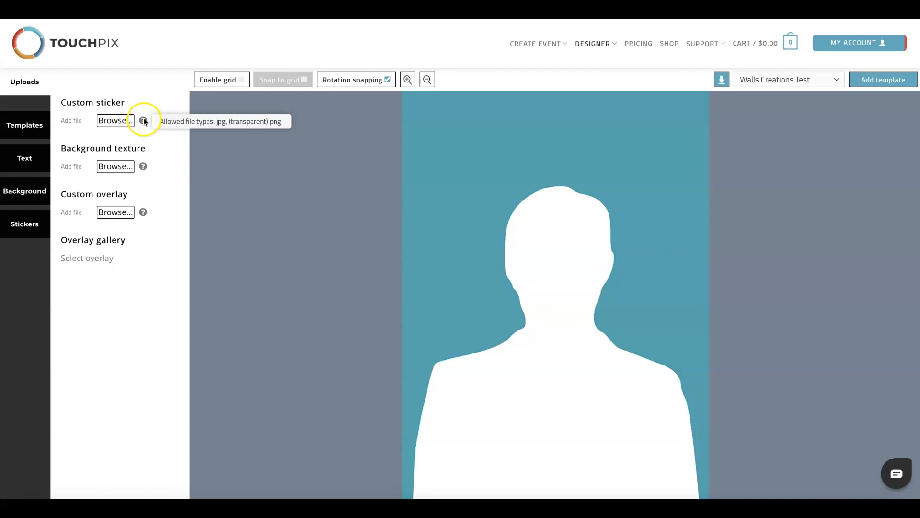
{"action": "mouse_move", "coordinate": [144, 168]}
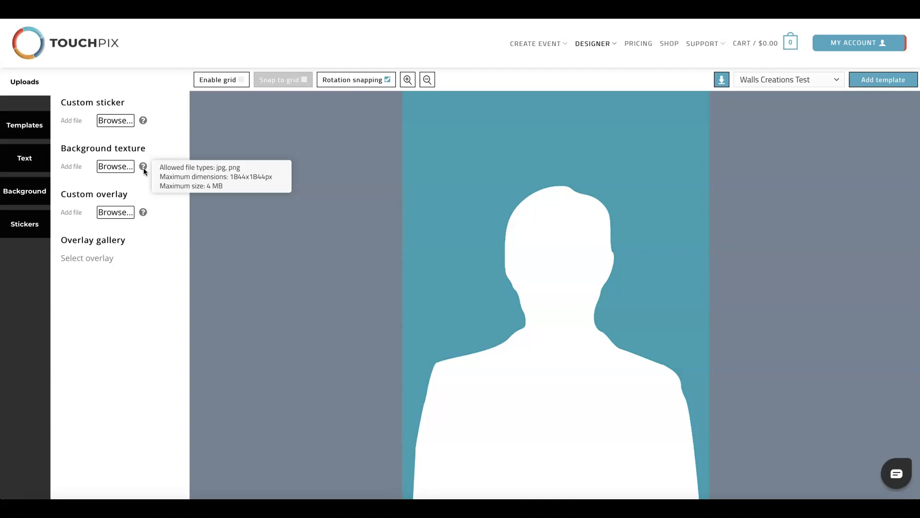
{"action": "mouse_move", "coordinate": [142, 214]}
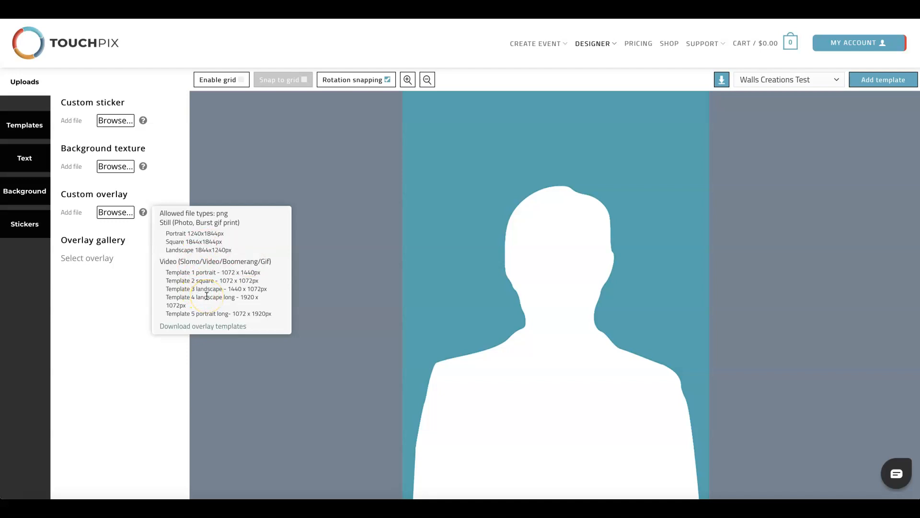
{"action": "left_click", "coordinate": [204, 326]}
Look through the slomo overlay templates and apply Slomo overlay 1 to the canvas.
{"action": "left_click", "coordinate": [32, 124]}
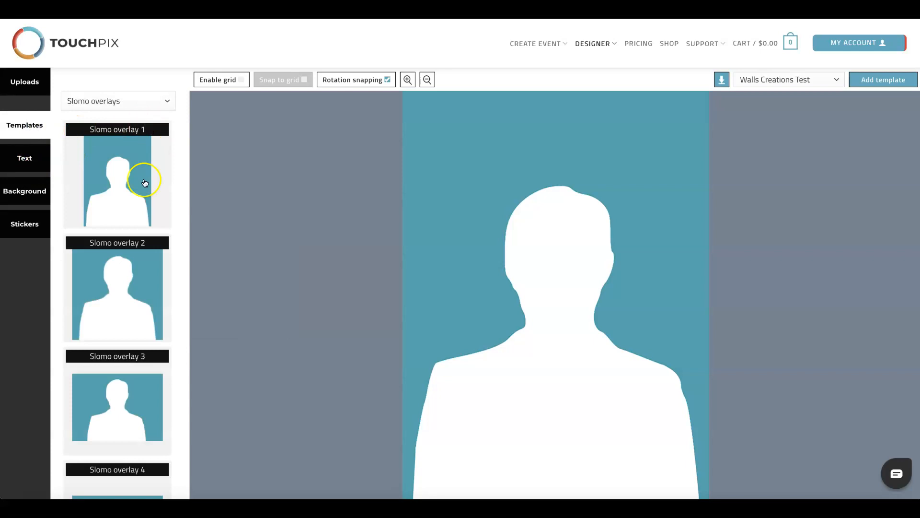
{"action": "scroll", "coordinate": [142, 224], "scroll_direction": "down", "scroll_amount": 1}
{"action": "scroll", "coordinate": [140, 223], "scroll_direction": "down", "scroll_amount": 5}
{"action": "scroll", "coordinate": [139, 201], "scroll_direction": "up", "scroll_amount": 6}
{"action": "scroll", "coordinate": [139, 173], "scroll_direction": "down", "scroll_amount": 1}
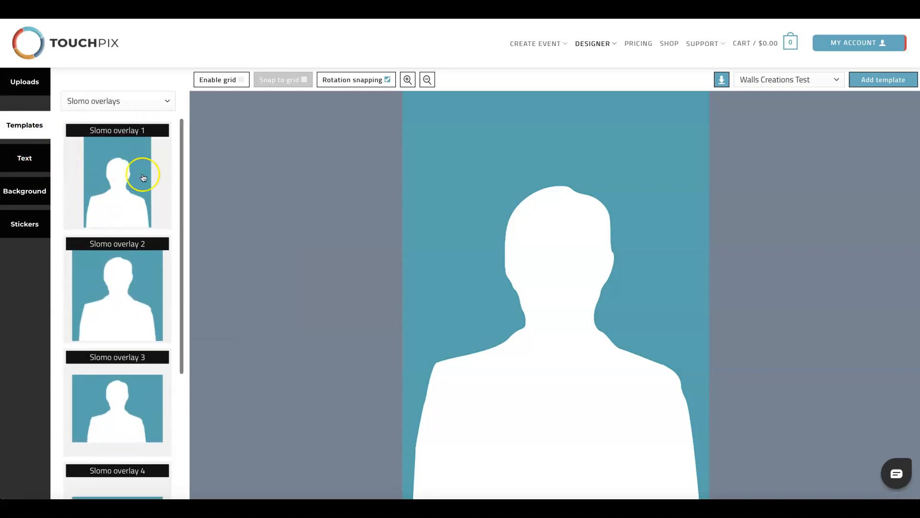
{"action": "left_click", "coordinate": [132, 175]}
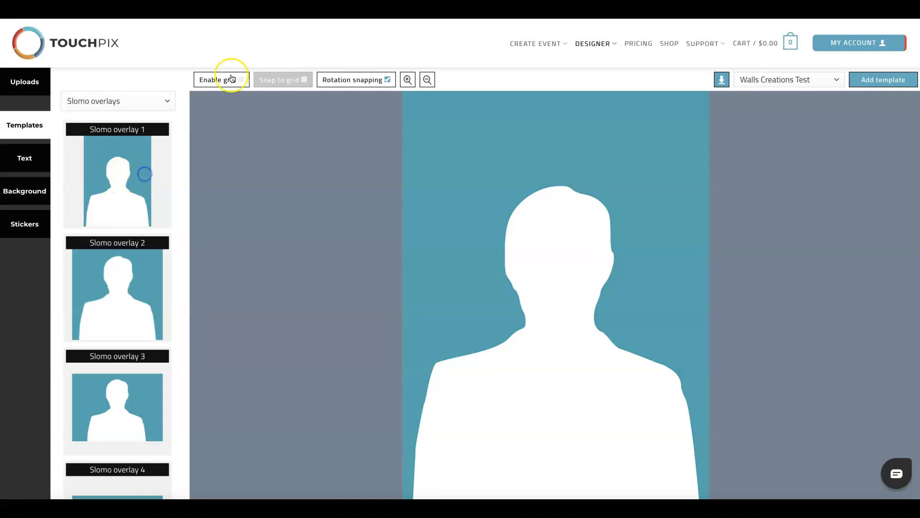
Switch from the current designer to the New designer (beta).
{"action": "mouse_move", "coordinate": [564, 47]}
{"action": "mouse_move", "coordinate": [598, 42]}
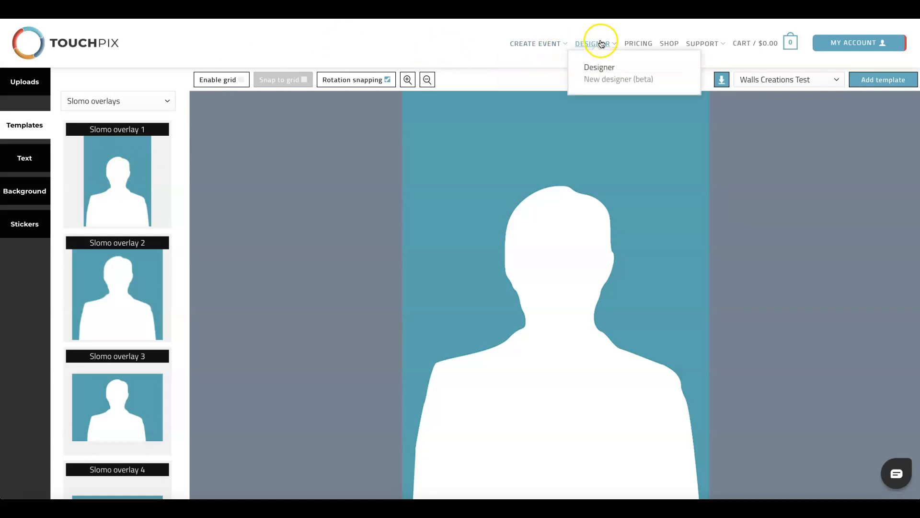
{"action": "left_click", "coordinate": [613, 82]}
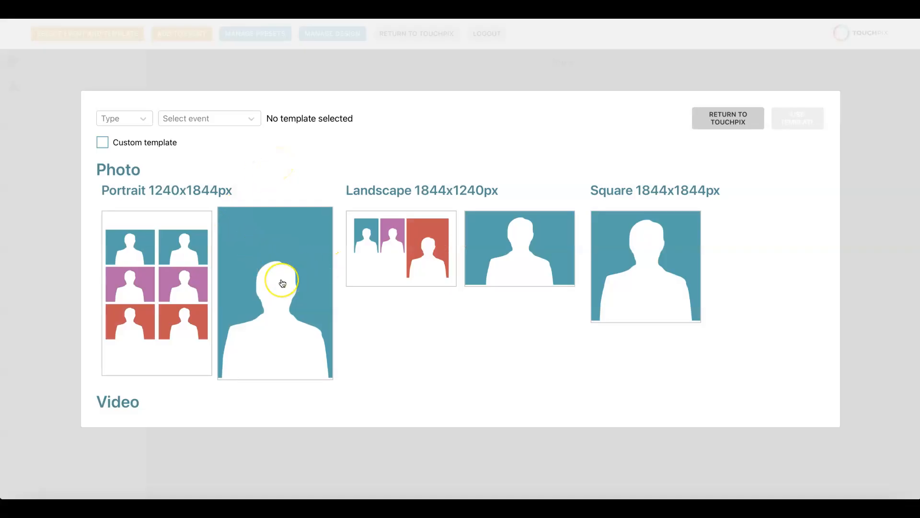
Compare the video templates and select Template 2 square, 1072 x 1072px.
{"action": "scroll", "coordinate": [283, 283], "scroll_direction": "down", "scroll_amount": 5}
{"action": "left_click", "coordinate": [448, 267]}
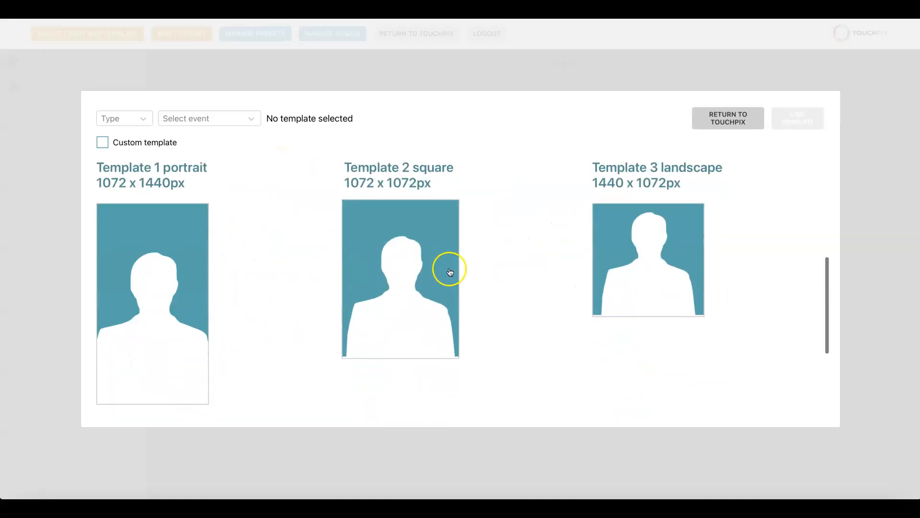
{"action": "scroll", "coordinate": [344, 296], "scroll_direction": "up", "scroll_amount": 2}
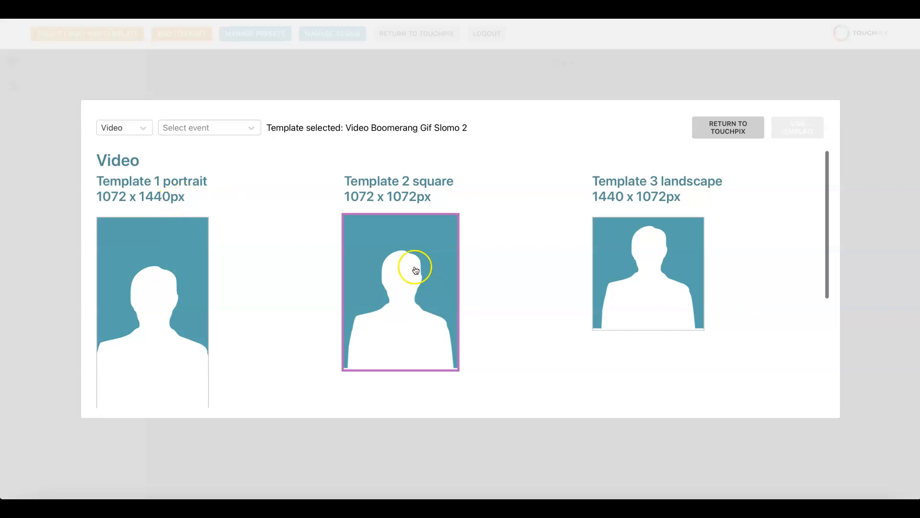
{"action": "scroll", "coordinate": [407, 307], "scroll_direction": "down", "scroll_amount": 5}
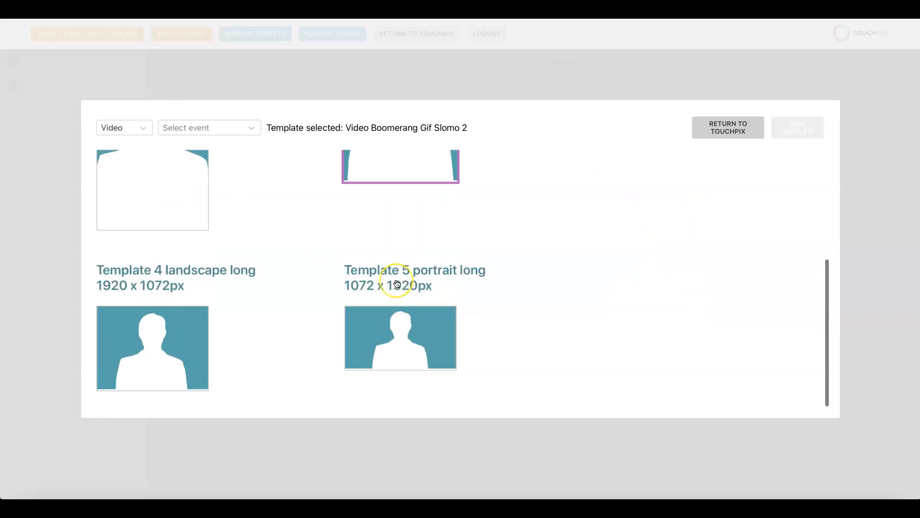
{"action": "scroll", "coordinate": [398, 288], "scroll_direction": "up", "scroll_amount": 5}
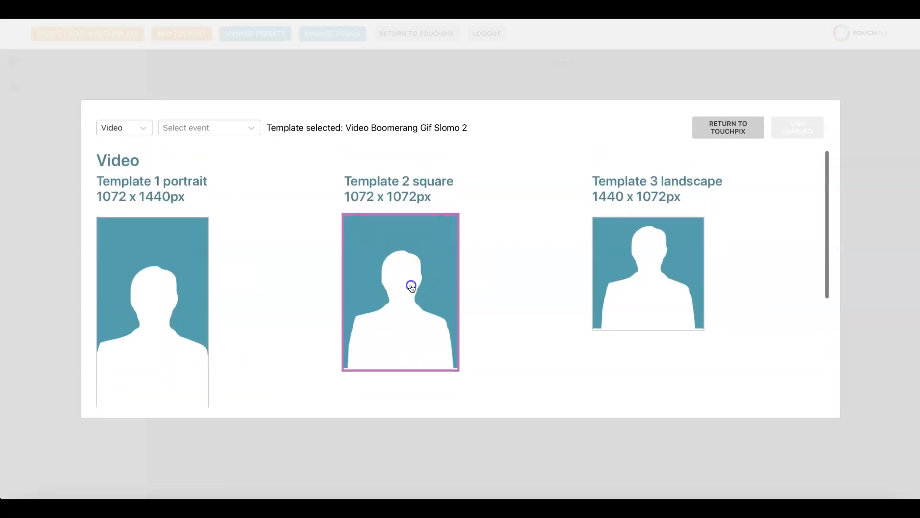
Assign the selected video template to the Walls Creations Test event and load it for editing.
{"action": "left_click", "coordinate": [793, 128]}
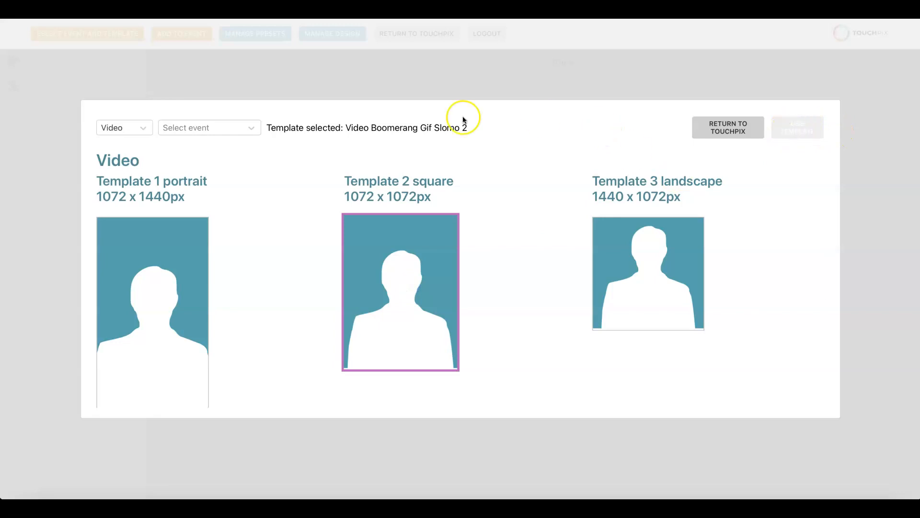
{"action": "left_click", "coordinate": [211, 129]}
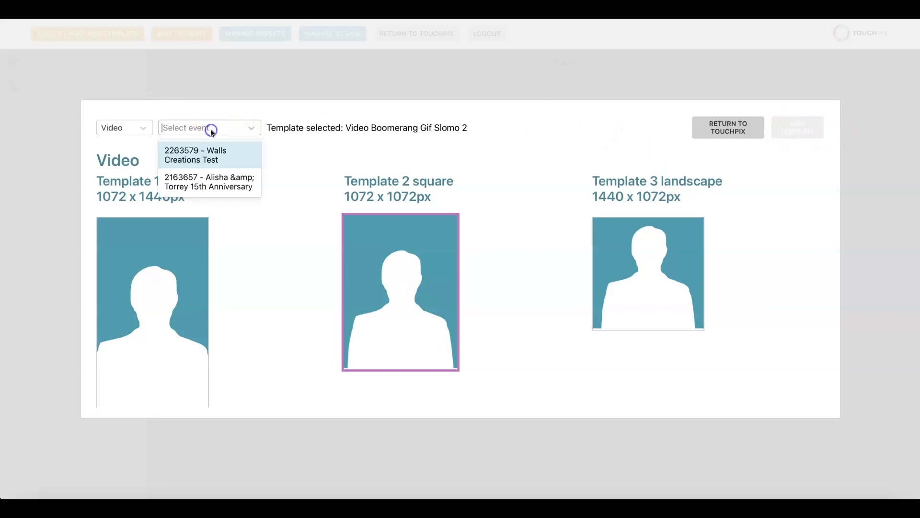
{"action": "left_click", "coordinate": [213, 159]}
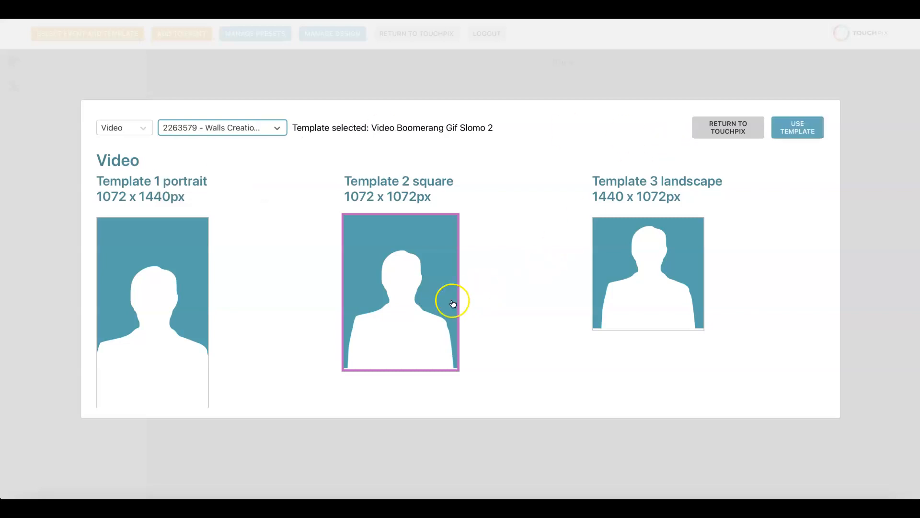
{"action": "left_click", "coordinate": [796, 134]}
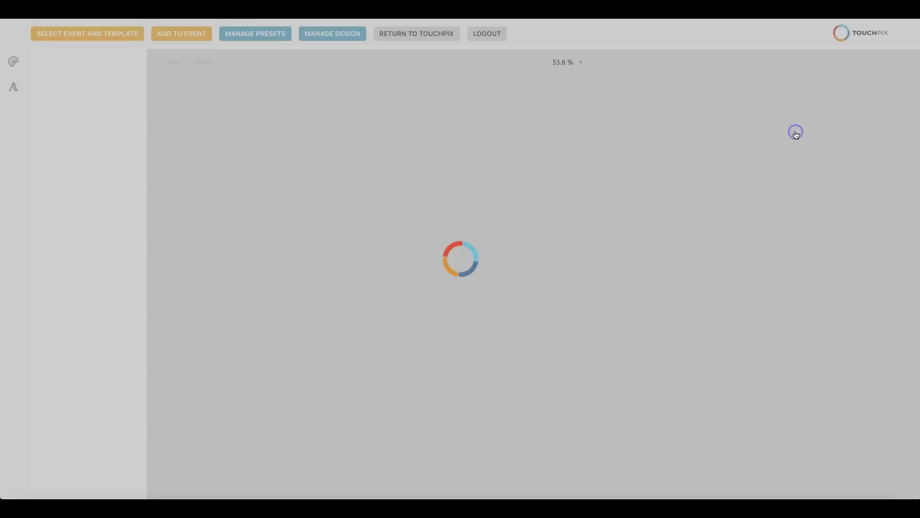
{"action": "left_click", "coordinate": [268, 36]}
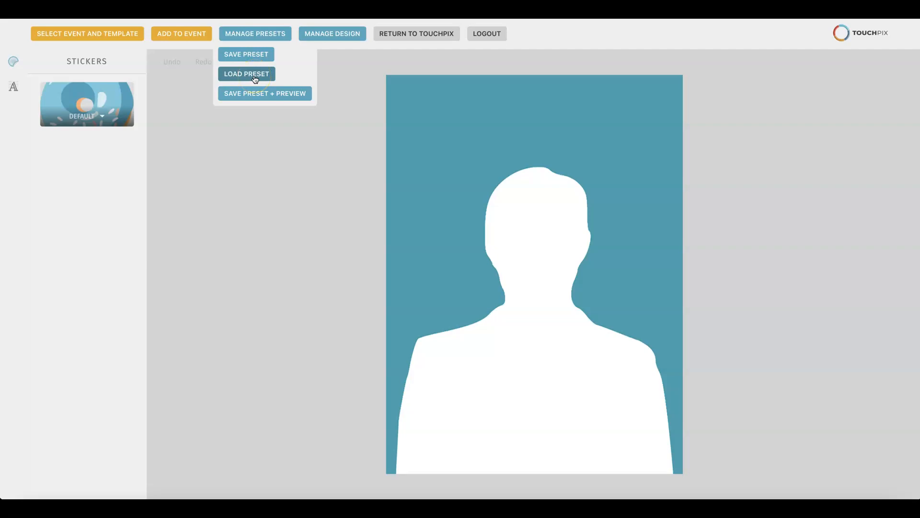
{"action": "left_click", "coordinate": [841, 113]}
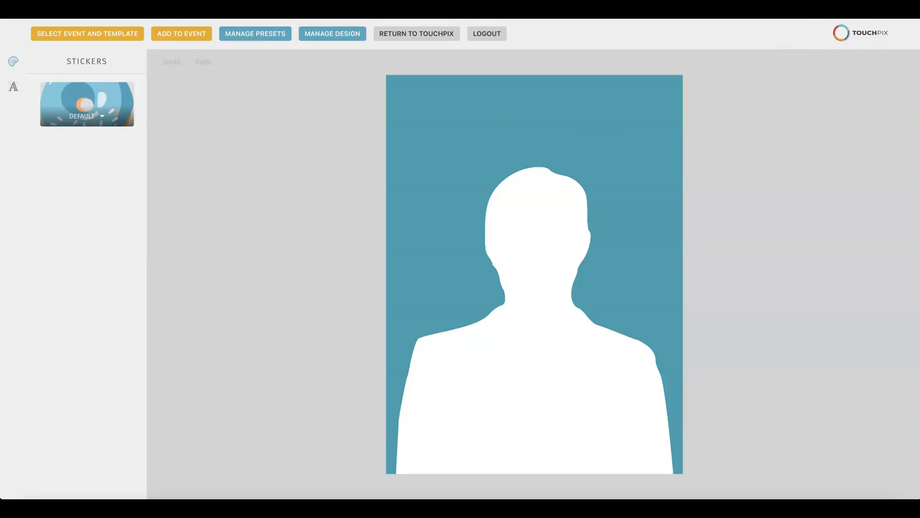
Load the user preset "mardi overlay" onto the canvas.
{"action": "left_click", "coordinate": [255, 34]}
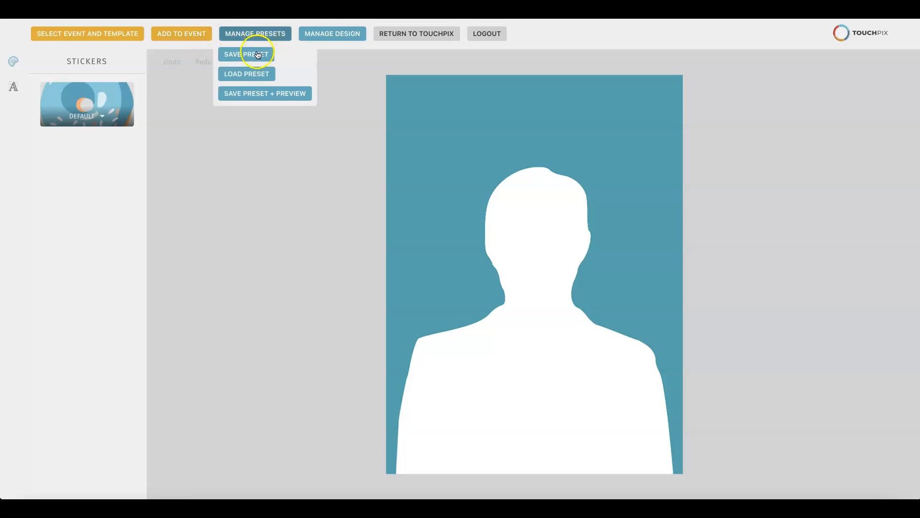
{"action": "left_click", "coordinate": [257, 73]}
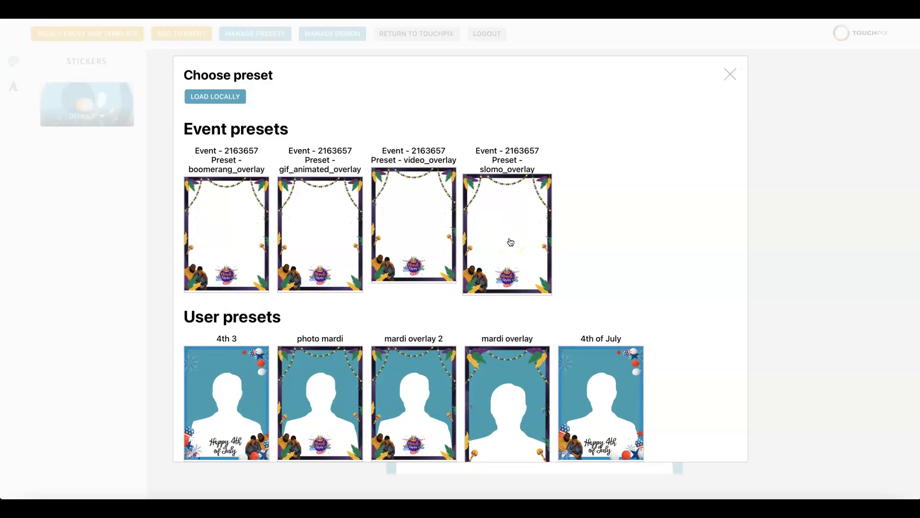
{"action": "scroll", "coordinate": [496, 266], "scroll_direction": "down", "scroll_amount": 2}
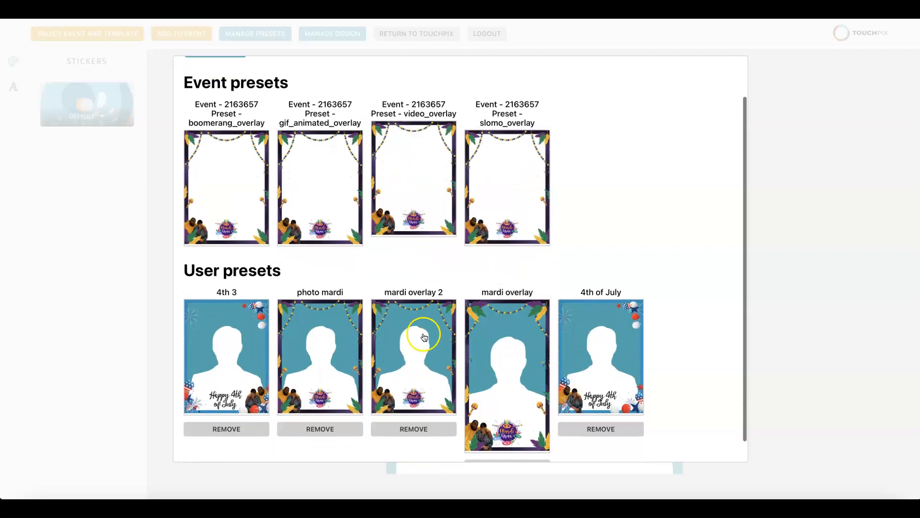
{"action": "left_click", "coordinate": [538, 309]}
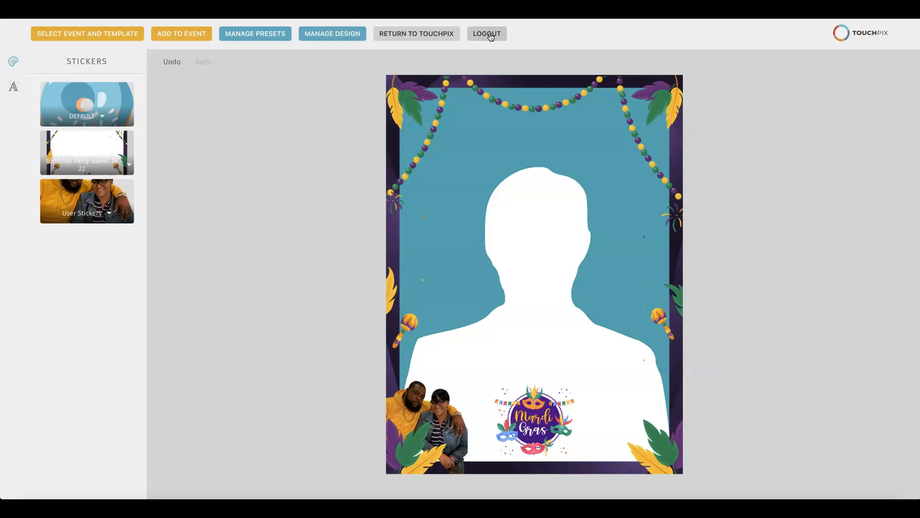
Save the Mardi Gras design as a preset with a preview and view the saved preview image.
{"action": "mouse_move", "coordinate": [255, 33]}
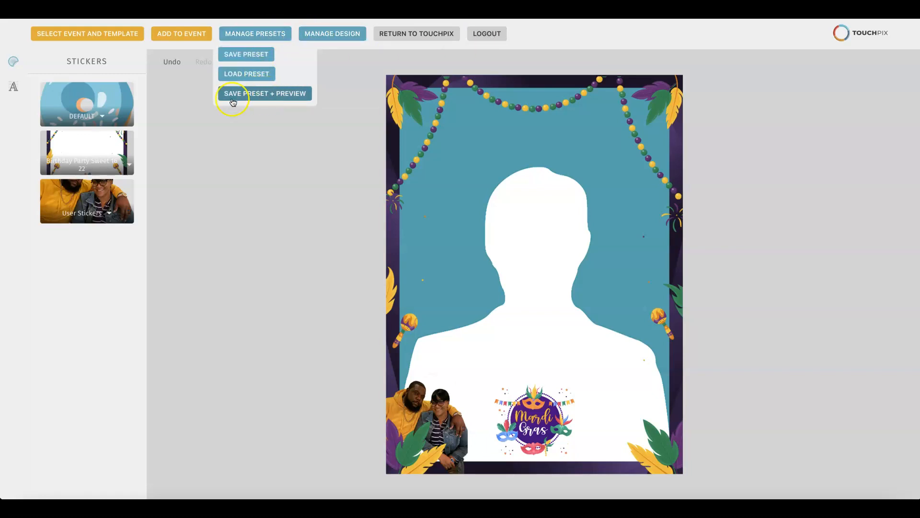
{"action": "left_click", "coordinate": [291, 94]}
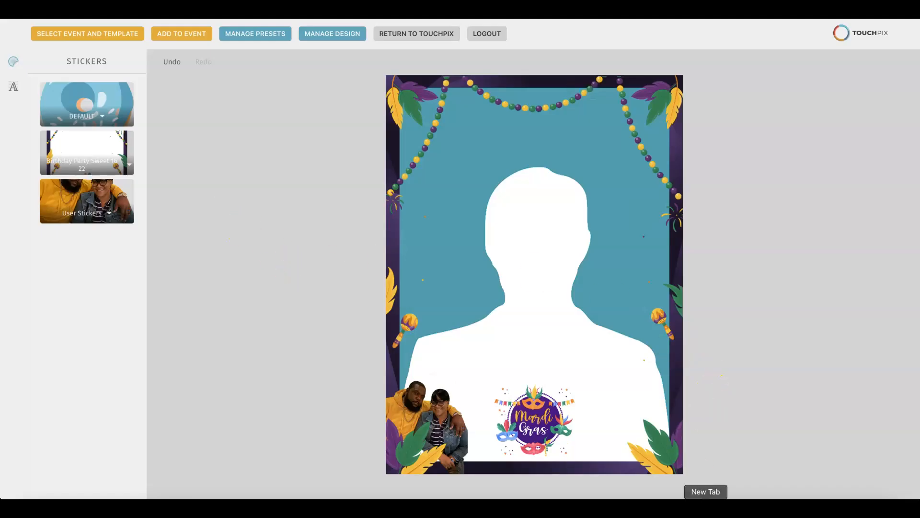
{"action": "left_click", "coordinate": [680, 499]}
{"action": "left_click", "coordinate": [680, 454]}
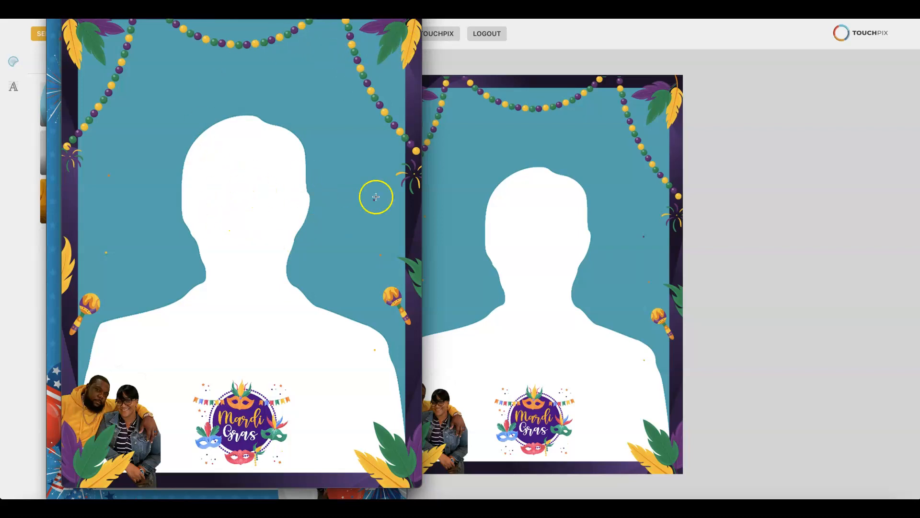
{"action": "left_click", "coordinate": [783, 216]}
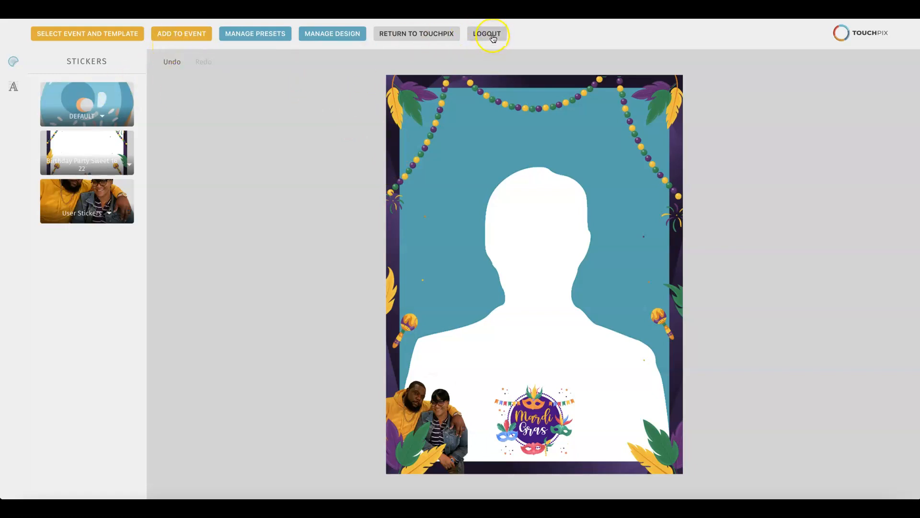
Return to Touchpix from the designer and open the settings of the Walls Creations Test event.
{"action": "left_click", "coordinate": [422, 33]}
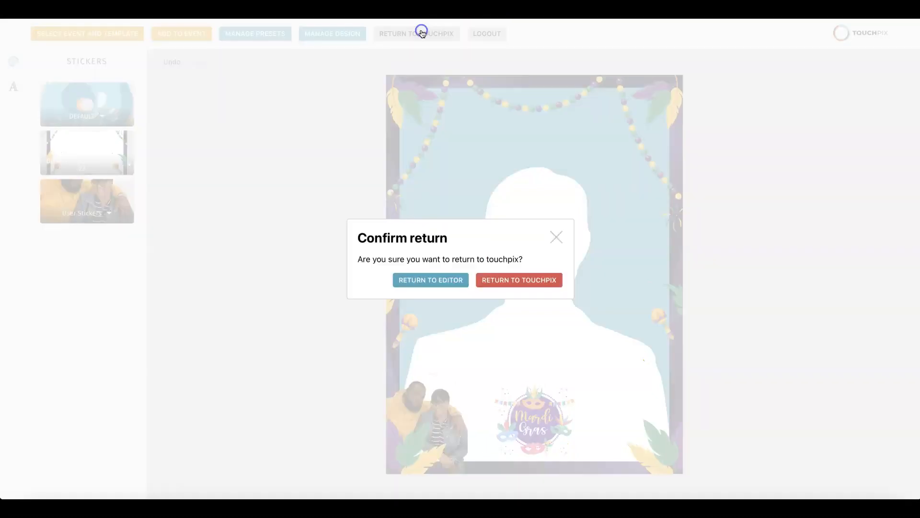
{"action": "left_click", "coordinate": [526, 282]}
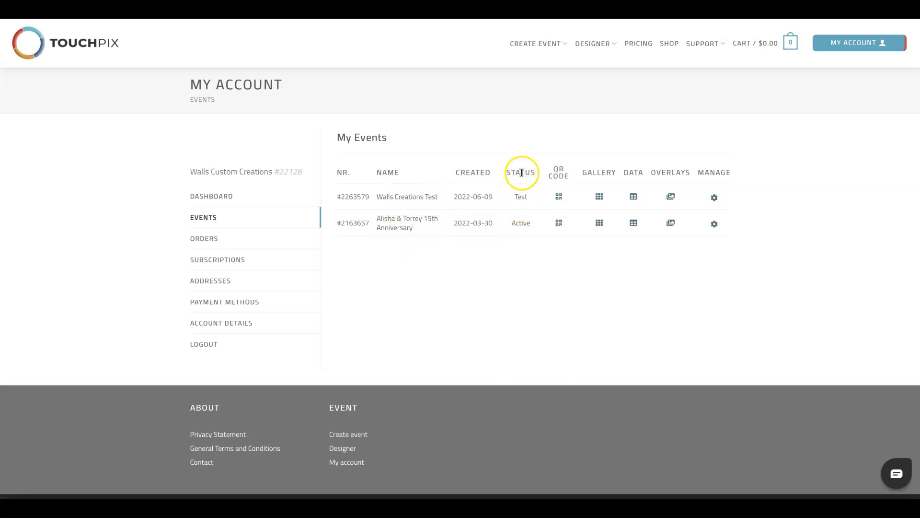
{"action": "left_click", "coordinate": [715, 199]}
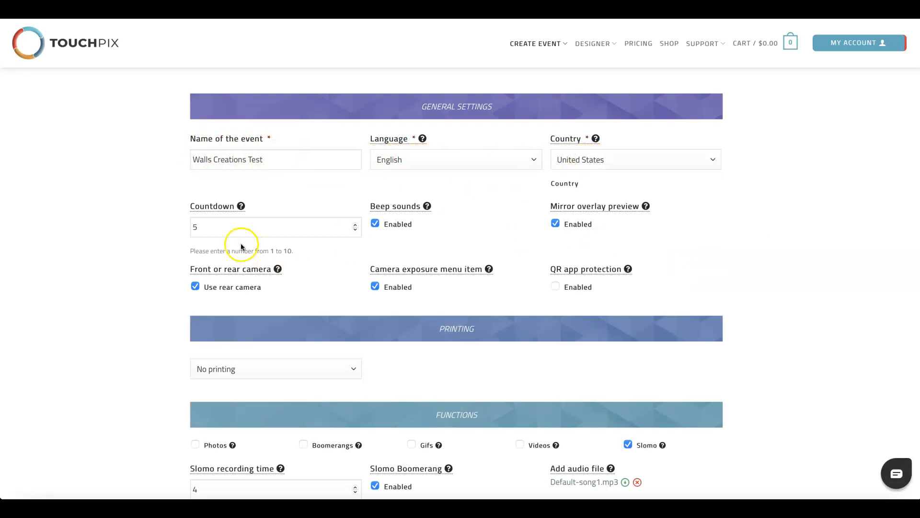
Set the event's countdown to 3 in the general settings.
{"action": "left_click_drag", "start_coordinate": [215, 227], "coordinate": [180, 228]}
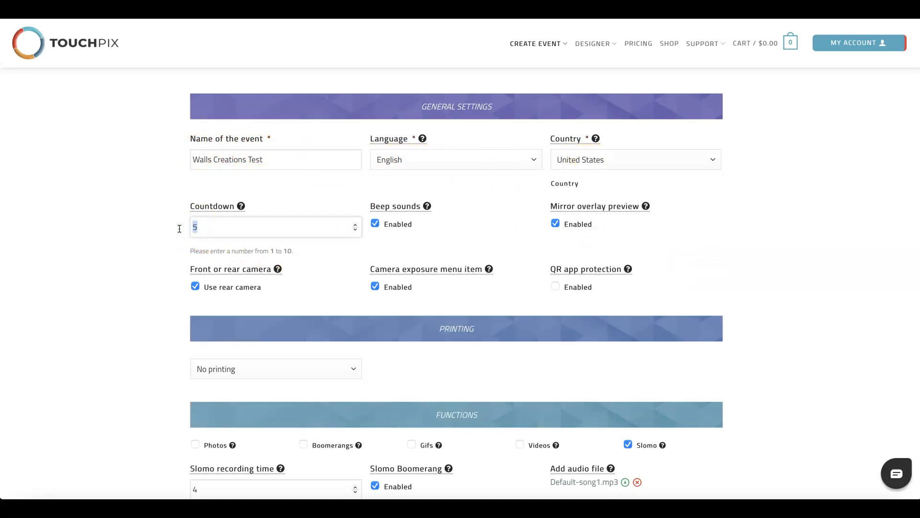
{"action": "type", "text": "3"}
{"action": "mouse_move", "coordinate": [406, 225]}
{"action": "mouse_move", "coordinate": [490, 270]}
{"action": "mouse_move", "coordinate": [628, 269]}
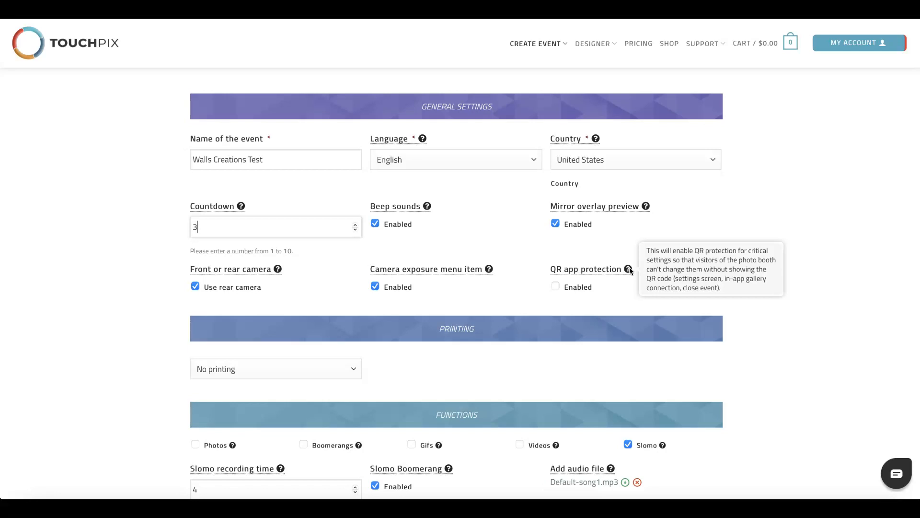
Enable the Photos function, try Boomerangs and Videos and switch both off again, and read the Photos help text.
{"action": "scroll", "coordinate": [421, 353], "scroll_direction": "down", "scroll_amount": 3}
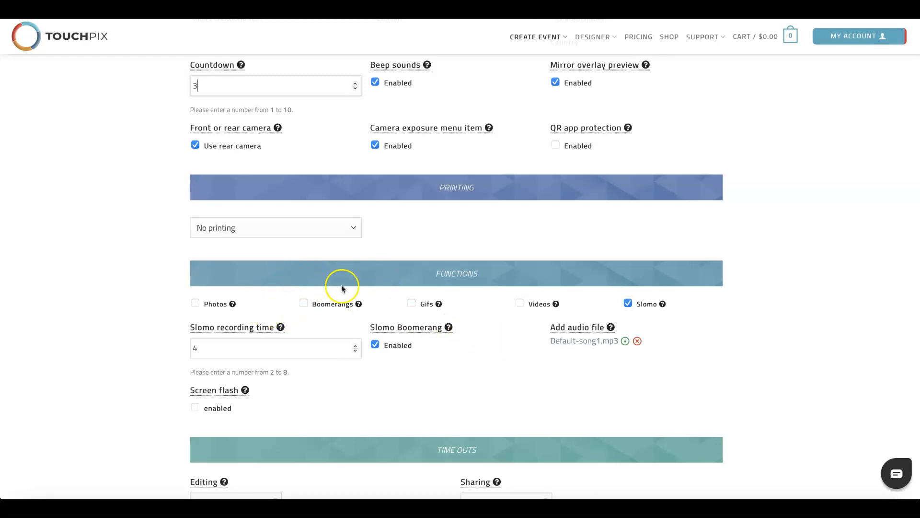
{"action": "scroll", "coordinate": [345, 287], "scroll_direction": "down", "scroll_amount": 1}
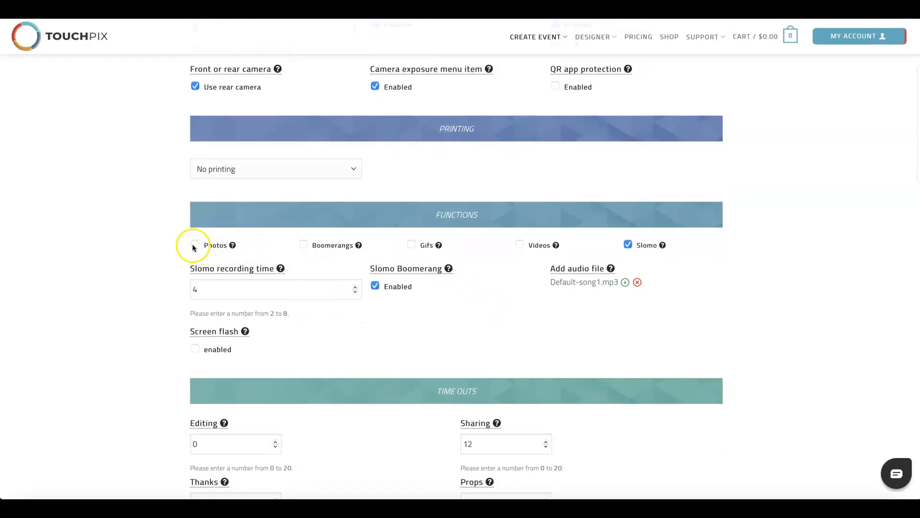
{"action": "left_click", "coordinate": [196, 244]}
{"action": "left_click", "coordinate": [305, 246]}
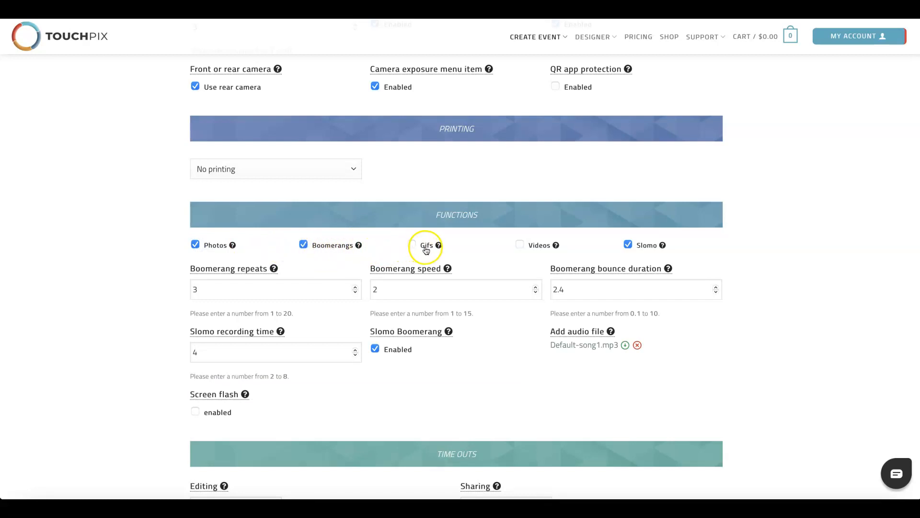
{"action": "left_click", "coordinate": [523, 246]}
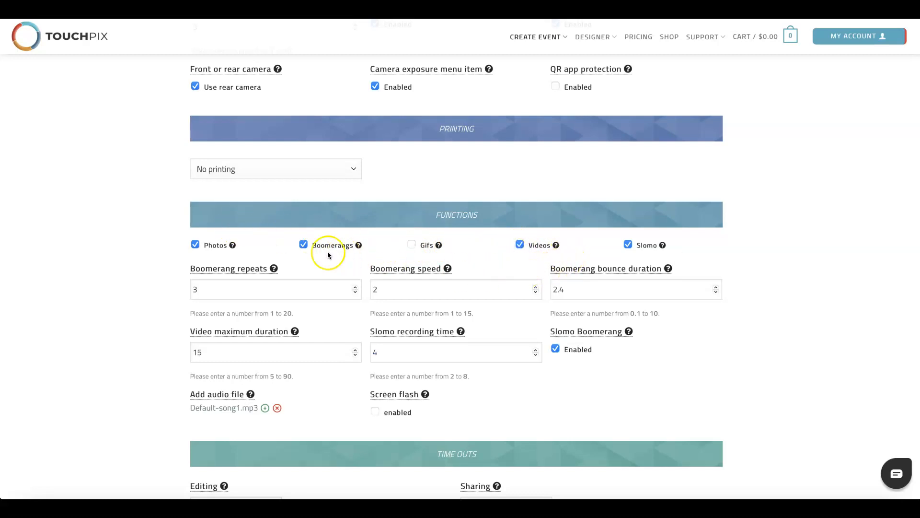
{"action": "left_click", "coordinate": [303, 244]}
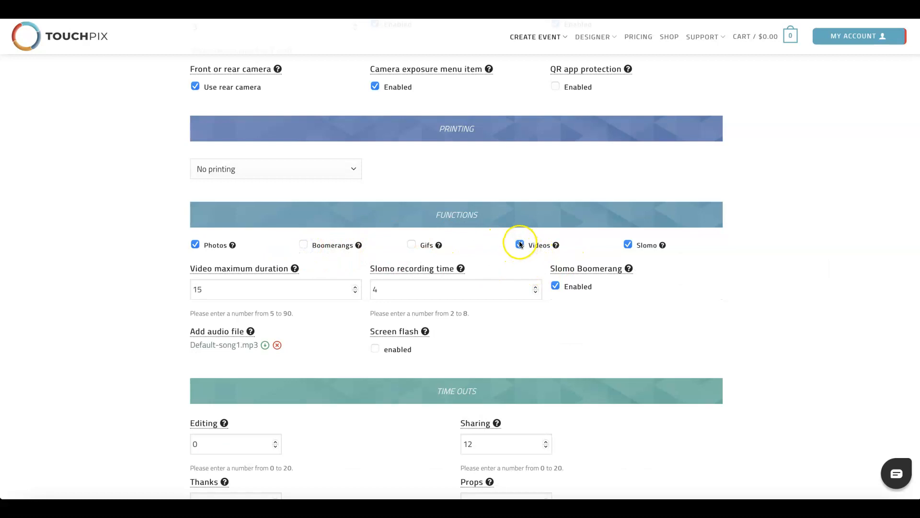
{"action": "left_click", "coordinate": [521, 245]}
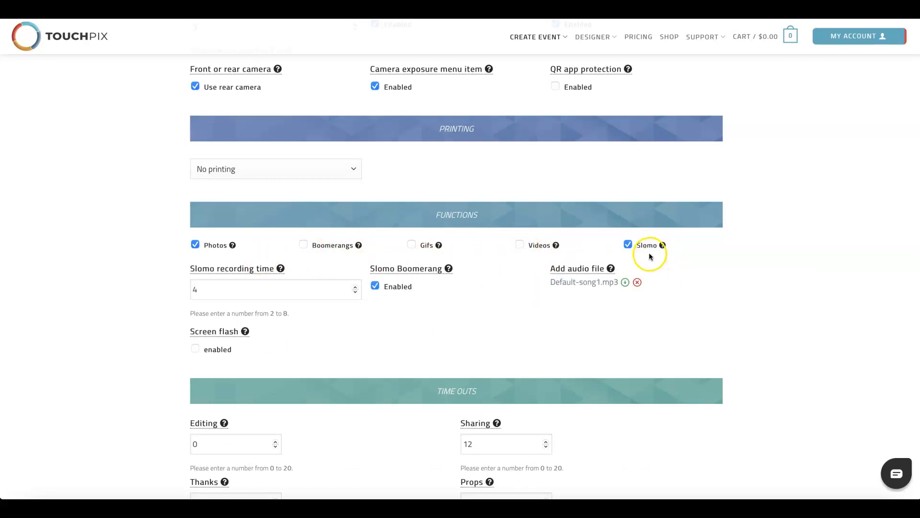
{"action": "left_click", "coordinate": [232, 246]}
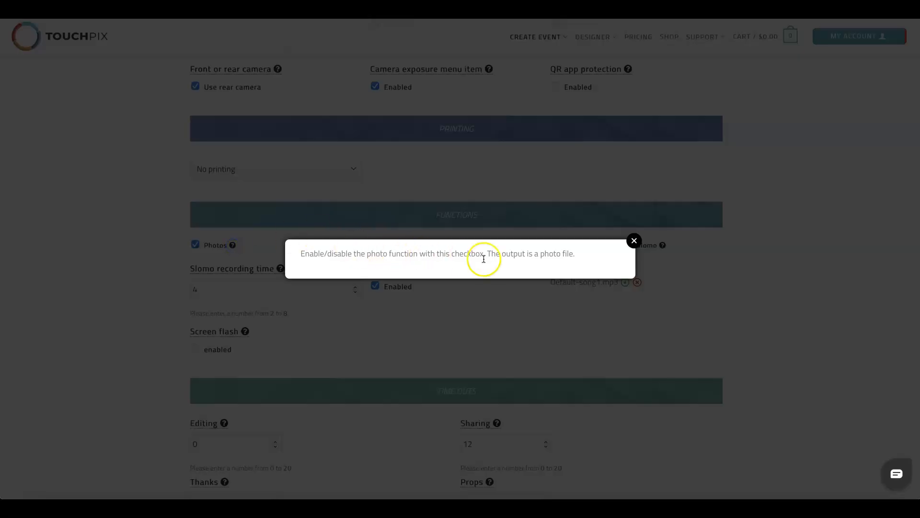
{"action": "left_click", "coordinate": [635, 241]}
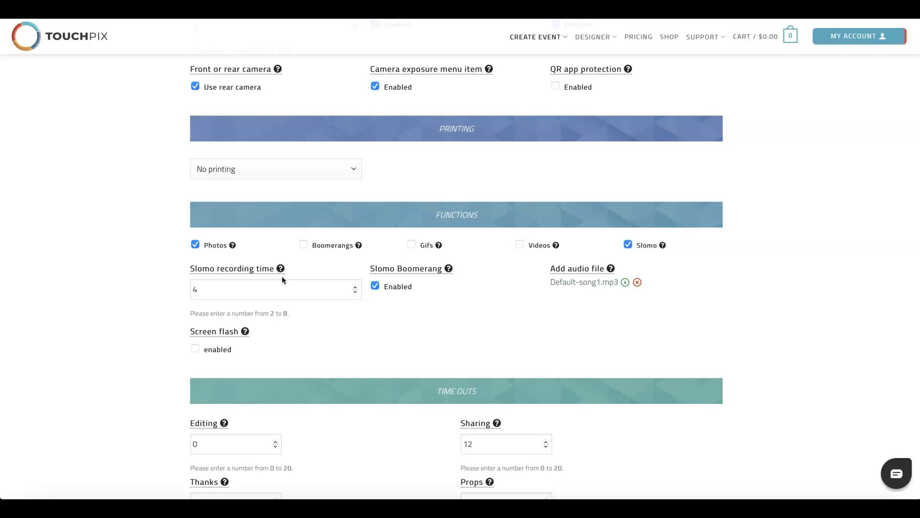
Enable the screen flash for the event's photos and videos.
{"action": "mouse_move", "coordinate": [395, 268]}
{"action": "mouse_move", "coordinate": [246, 333]}
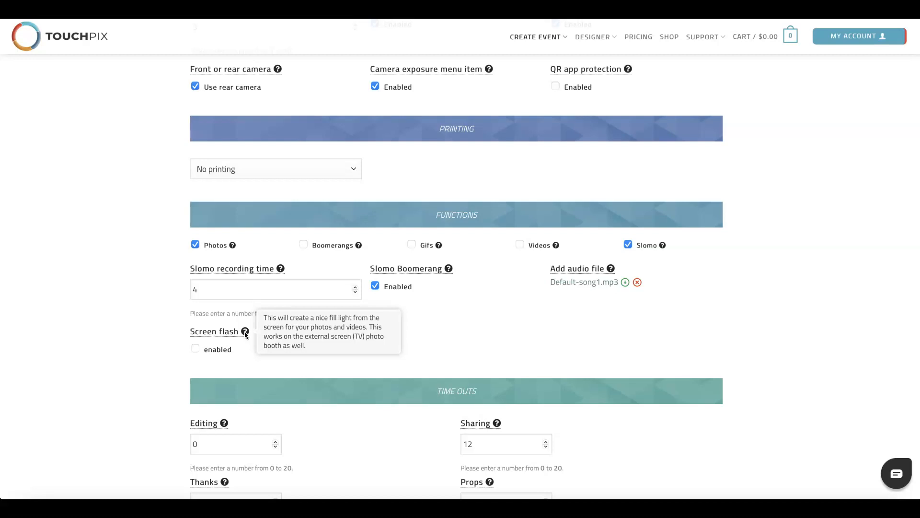
{"action": "left_click", "coordinate": [195, 348]}
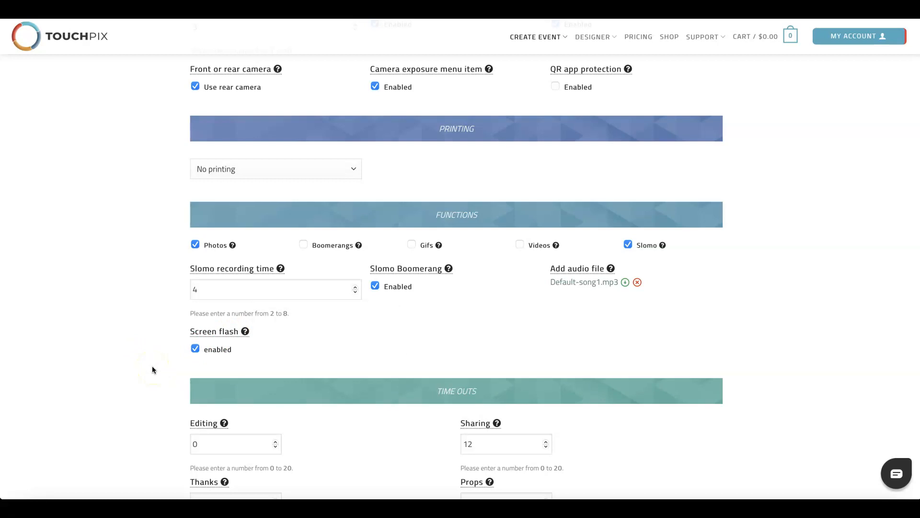
Set the Sharing time out to 10.
{"action": "scroll", "coordinate": [152, 366], "scroll_direction": "down", "scroll_amount": 1}
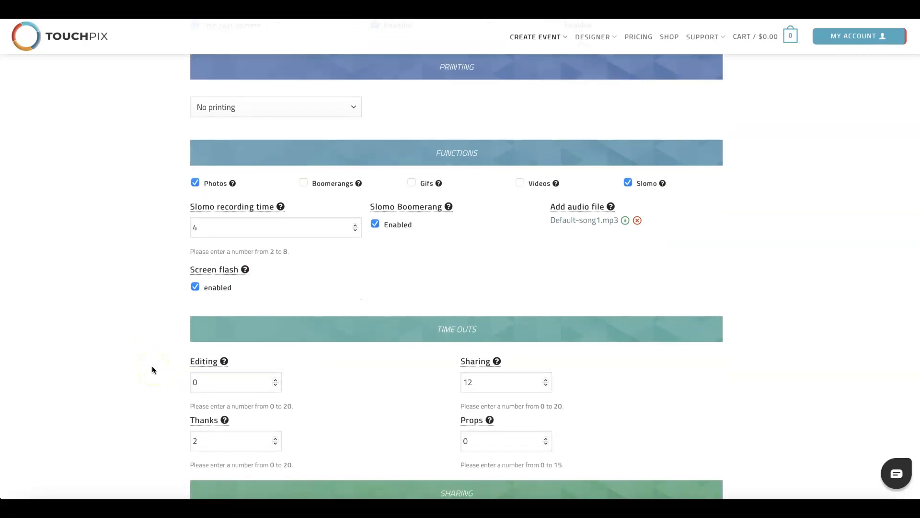
{"action": "scroll", "coordinate": [151, 366], "scroll_direction": "down", "scroll_amount": 2}
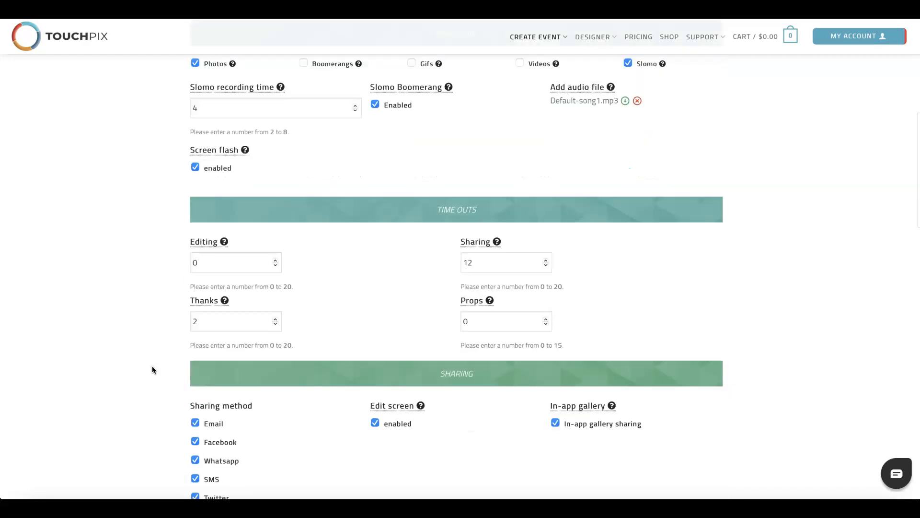
{"action": "mouse_move", "coordinate": [225, 237]}
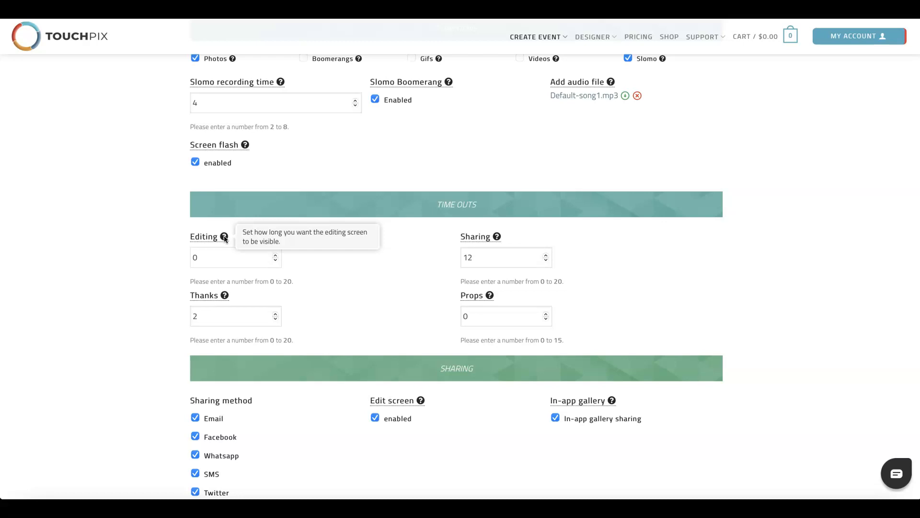
{"action": "left_click", "coordinate": [200, 258]}
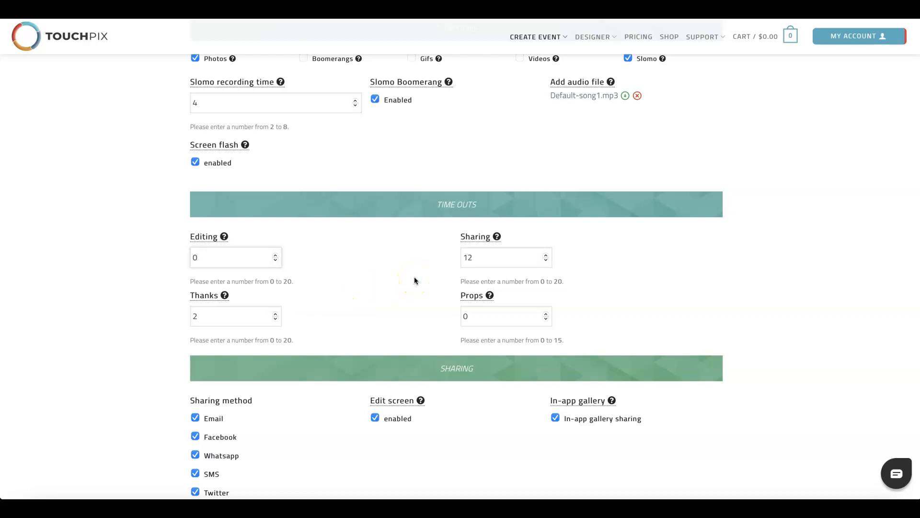
{"action": "left_click", "coordinate": [477, 258]}
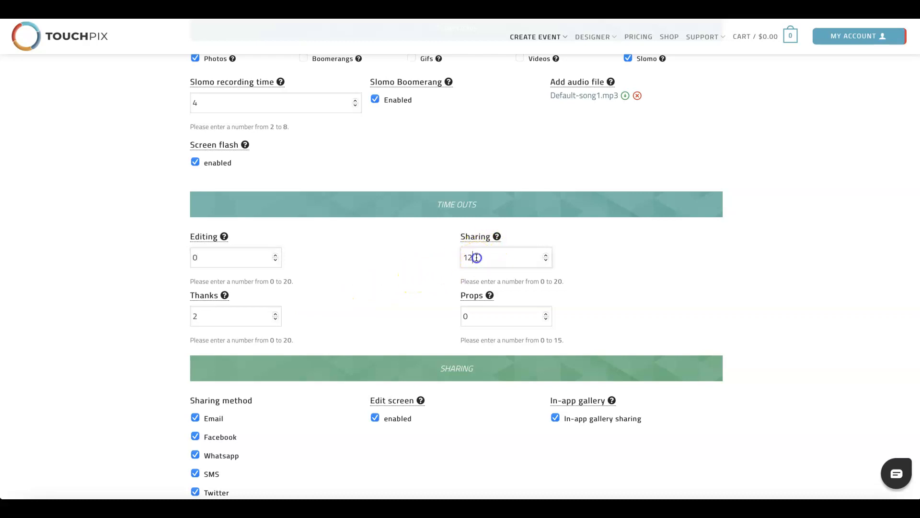
{"action": "key", "text": "BackSpace"}
{"action": "type", "text": "0"}
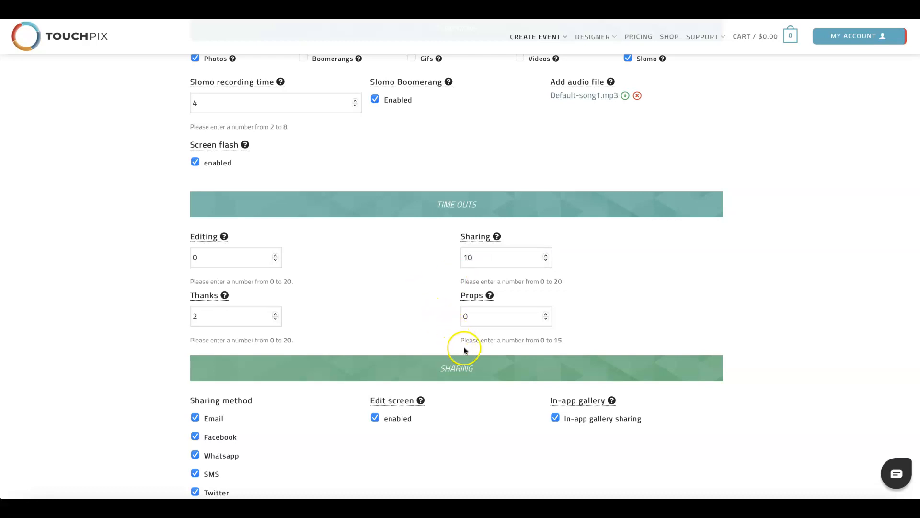
{"action": "mouse_move", "coordinate": [490, 295]}
Disable the Edit screen in the event's sharing settings.
{"action": "scroll", "coordinate": [428, 303], "scroll_direction": "down", "scroll_amount": 4}
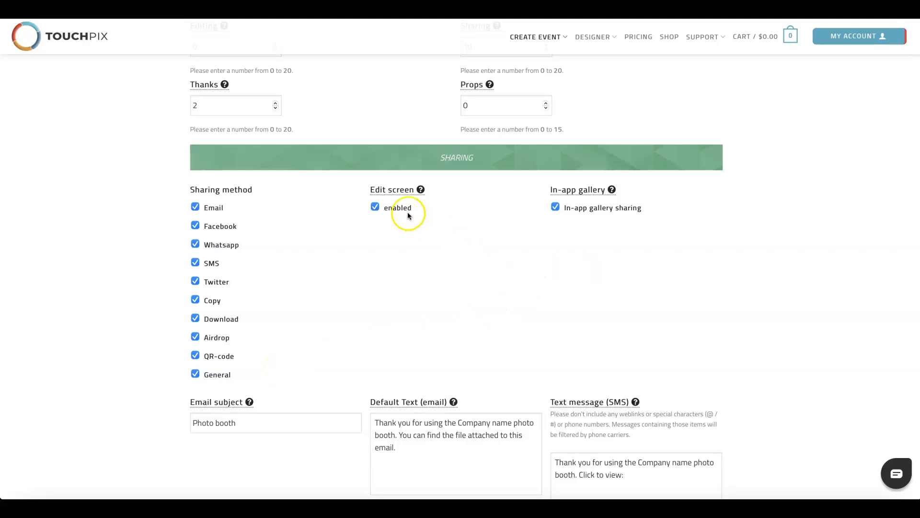
{"action": "mouse_move", "coordinate": [421, 191]}
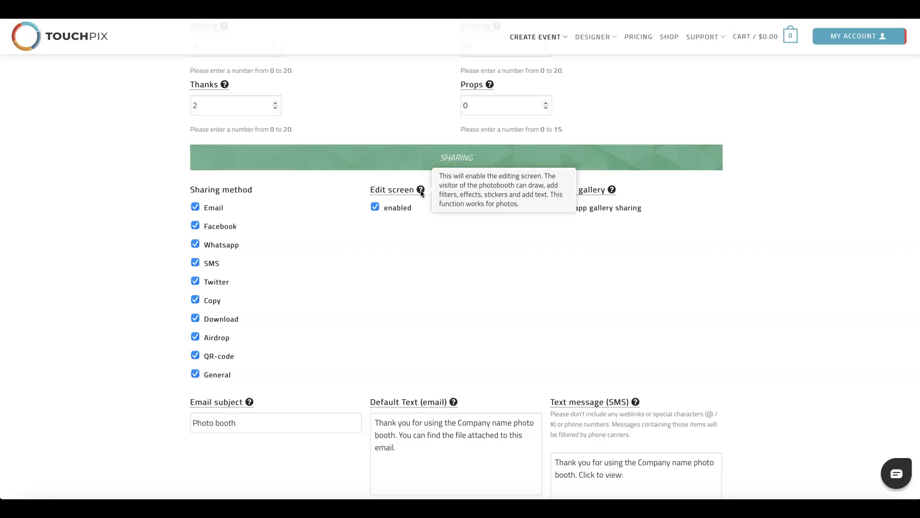
{"action": "left_click", "coordinate": [375, 207]}
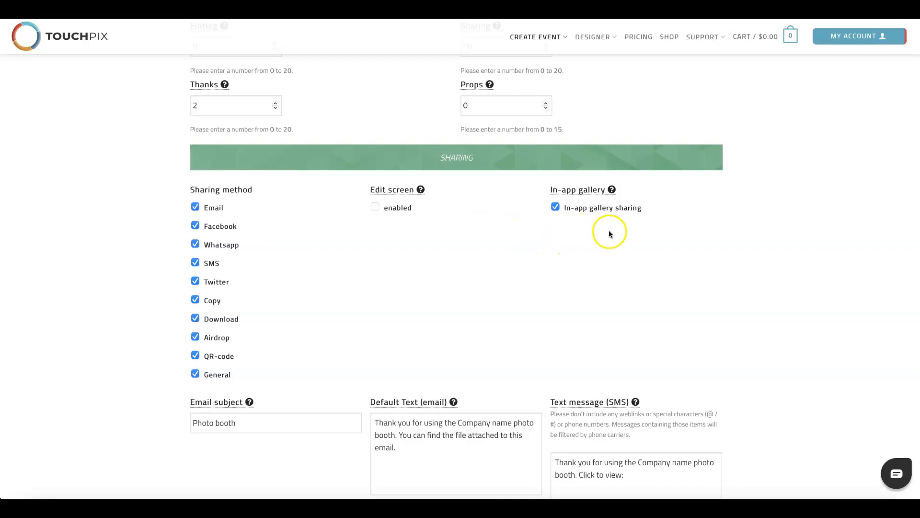
{"action": "mouse_move", "coordinate": [612, 190]}
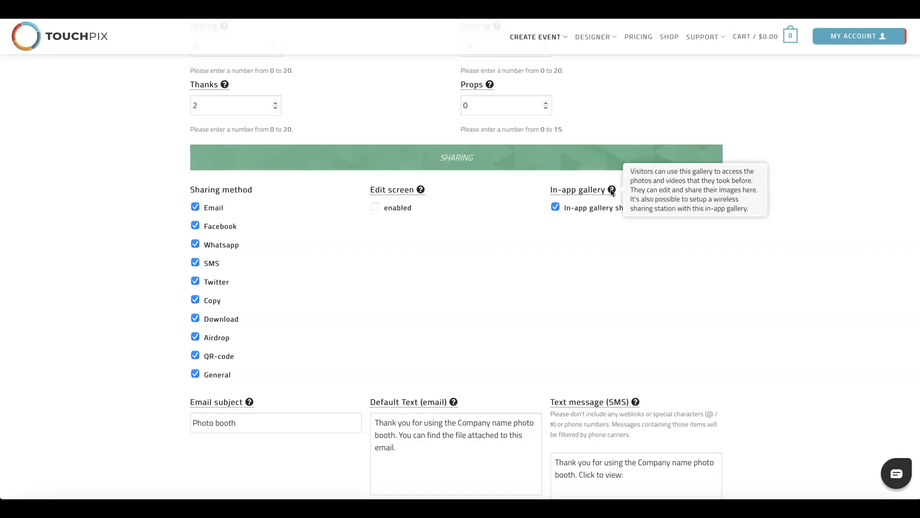
Replace the email subject in the sharing settings with "Walls 360 Photo Booth".
{"action": "scroll", "coordinate": [469, 291], "scroll_direction": "down", "scroll_amount": 5}
{"action": "left_click", "coordinate": [226, 199]}
{"action": "key", "text": "ctrl+a"}
{"action": "type", "text": "Walls 360"}
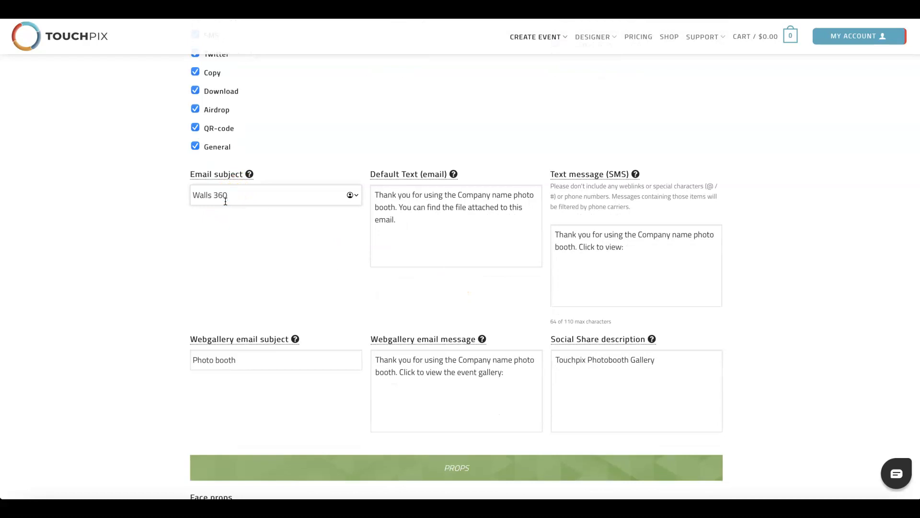
{"action": "type", "text": " Photo Booth"}
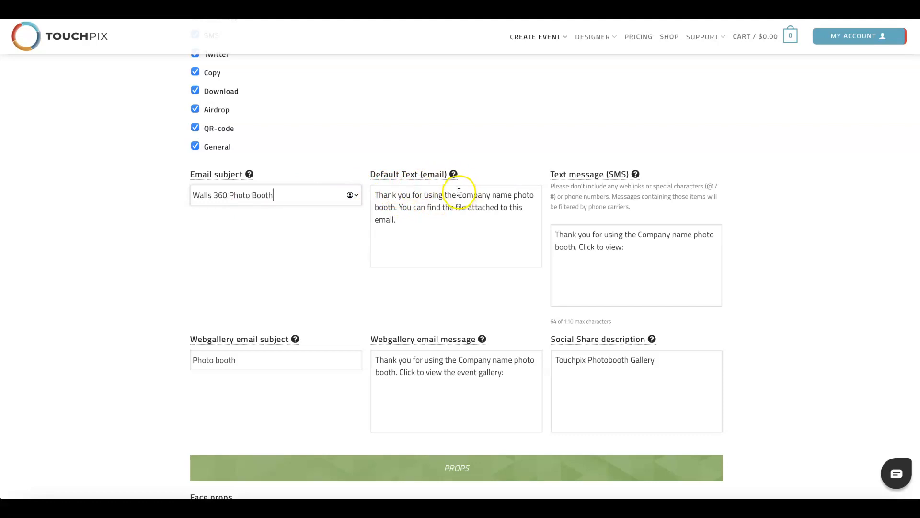
Replace the company name placeholder in the default email text with "Walls 360 Photo Booth" and put the second sentence in its own paragraph.
{"action": "left_click_drag", "start_coordinate": [274, 195], "coordinate": [185, 198]}
{"action": "key", "text": "ctrl+c"}
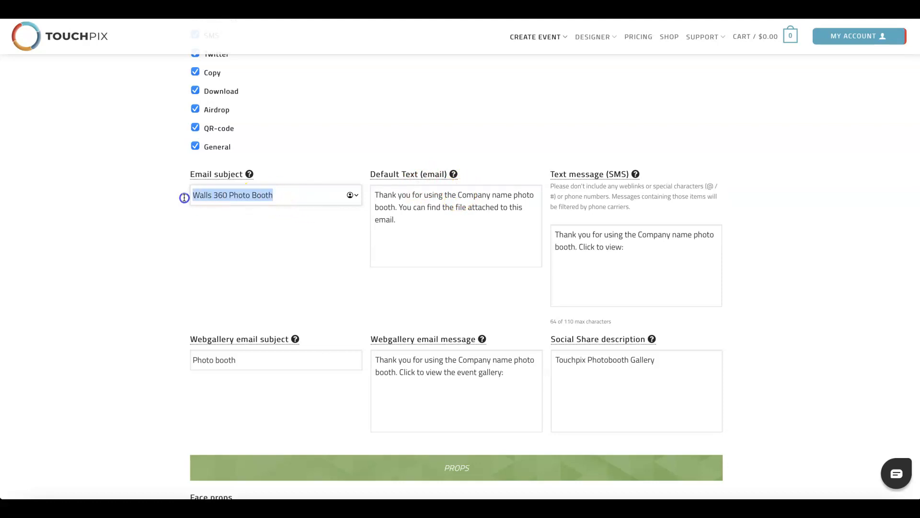
{"action": "left_click", "coordinate": [459, 195]}
{"action": "left_click_drag", "start_coordinate": [445, 195], "coordinate": [393, 210]}
{"action": "key", "text": "ctrl+v"}
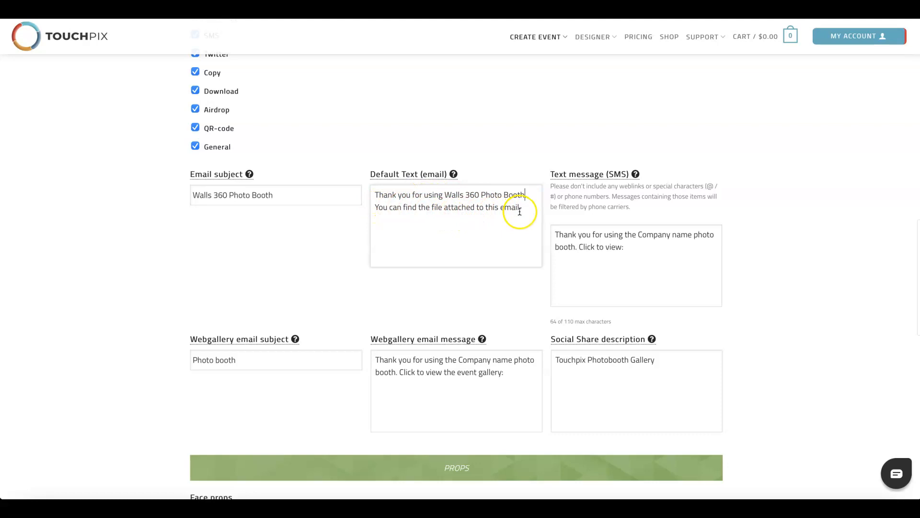
{"action": "key", "text": "Return"}
{"action": "key", "text": "BackSpace"}
{"action": "key", "text": "Return"}
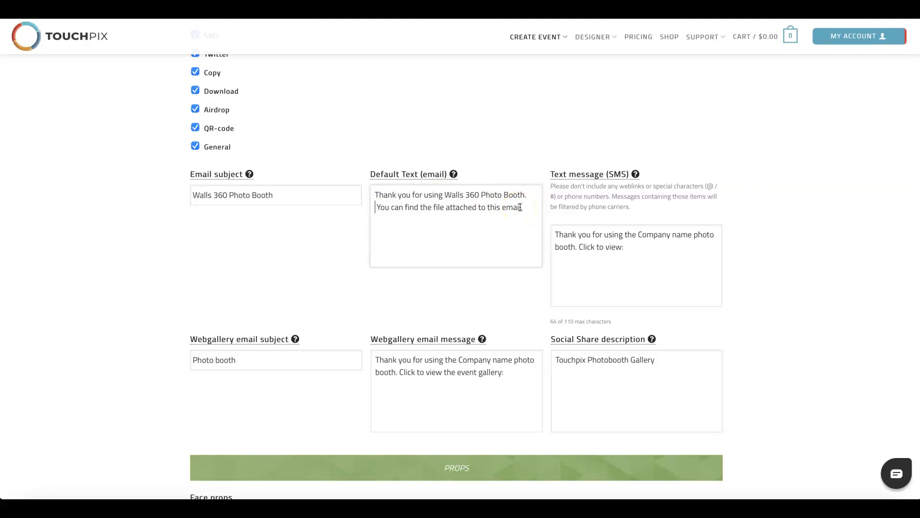
{"action": "key", "text": "Return"}
{"action": "key", "text": "Delete"}
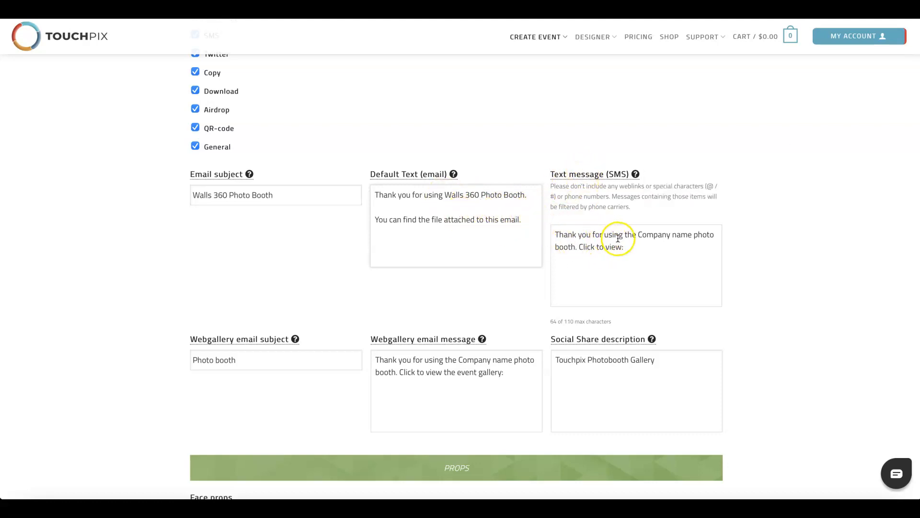
Replace the company name placeholder in the SMS text with "Walls 360 Photo Booth" and put "Click to view:" in a separate paragraph.
{"action": "left_click_drag", "start_coordinate": [625, 234], "coordinate": [575, 248]}
{"action": "key", "text": "ctrl+v"}
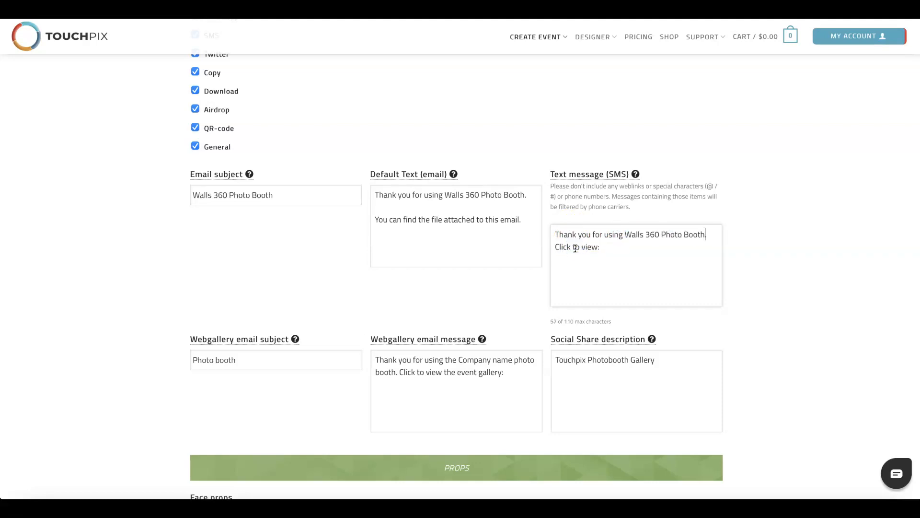
{"action": "left_click", "coordinate": [712, 236]}
{"action": "key", "text": "Return"}
{"action": "key", "text": "Return"}
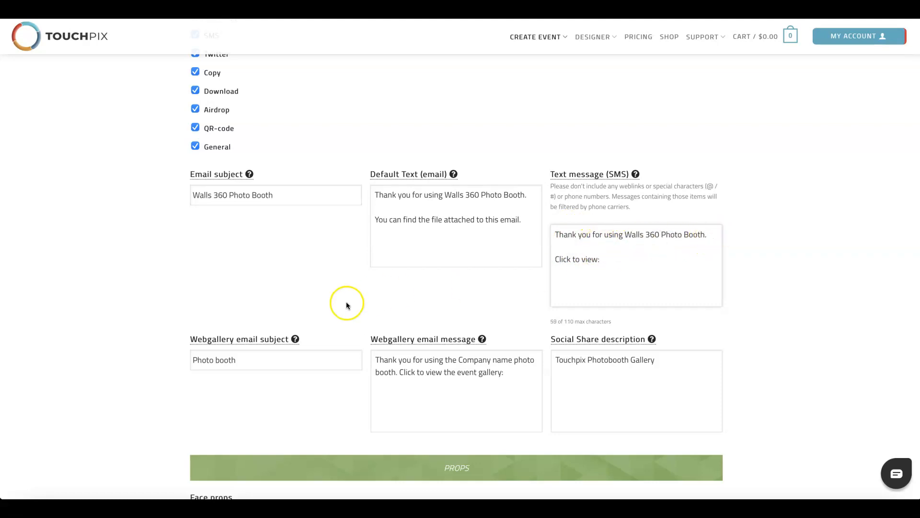
Use "Walls 360 Photo Booth" in the webgallery email subject and message, with the message's gallery sentence in its own paragraph.
{"action": "triple_click", "coordinate": [240, 357]}
{"action": "key", "text": "ctrl+v"}
{"action": "left_click_drag", "start_coordinate": [445, 360], "coordinate": [396, 376]}
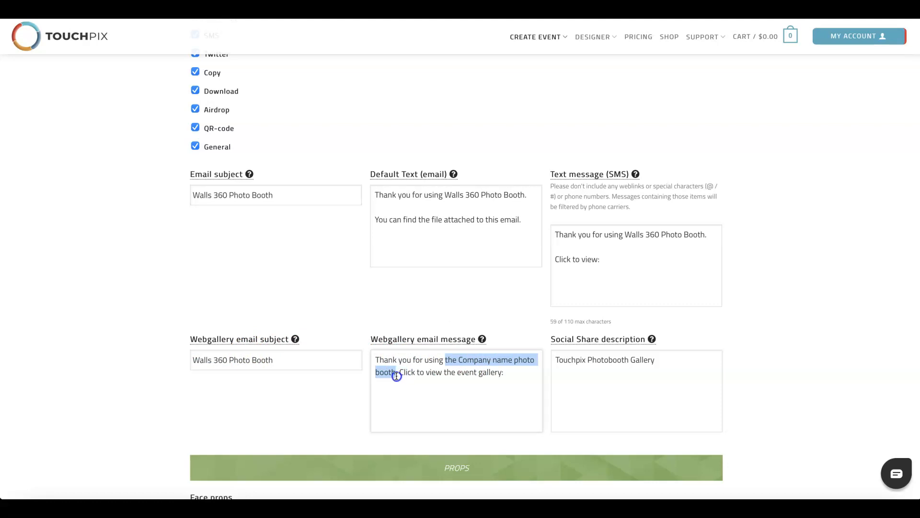
{"action": "type", "text": "Walls 360 Photo Booth"}
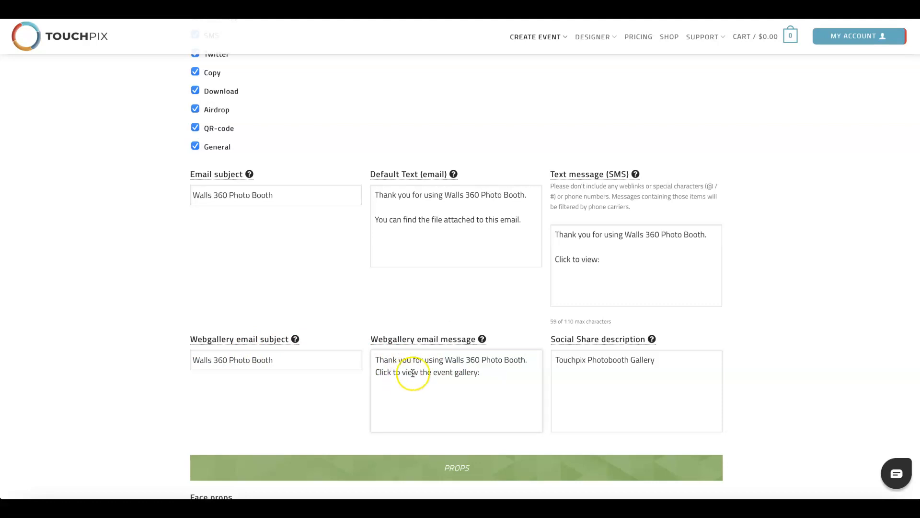
{"action": "left_click", "coordinate": [530, 362]}
{"action": "key", "text": "Return"}
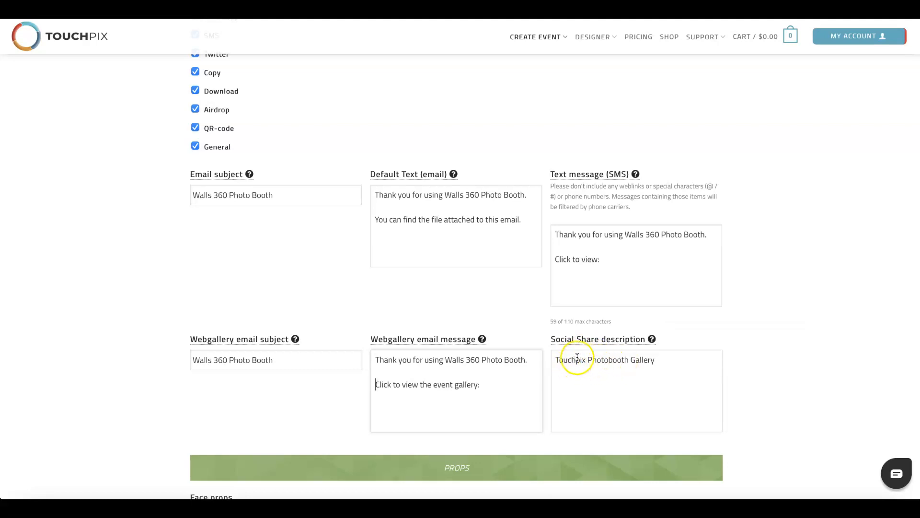
Replace the social share description with "Take a look at this fantastic 360 video by Walls 360 Photo Booth!".
{"action": "mouse_move", "coordinate": [571, 342]}
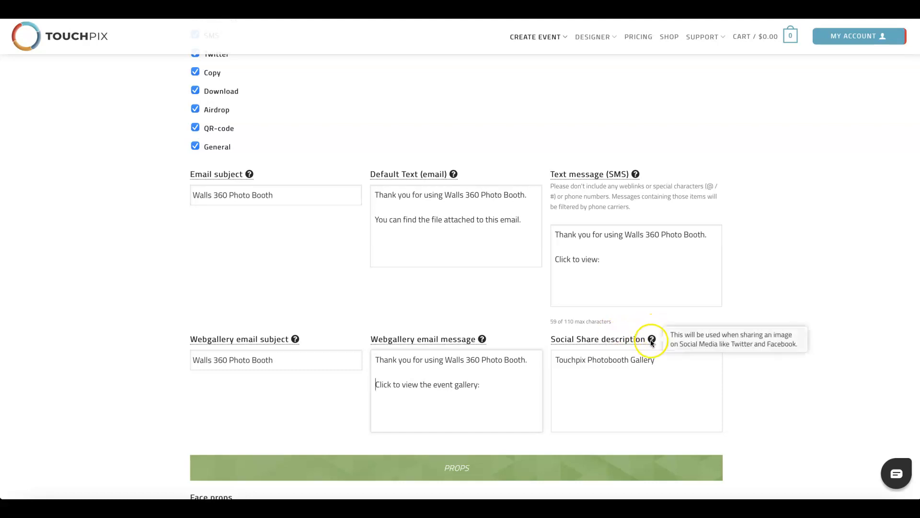
{"action": "left_click_drag", "start_coordinate": [557, 361], "coordinate": [660, 371]}
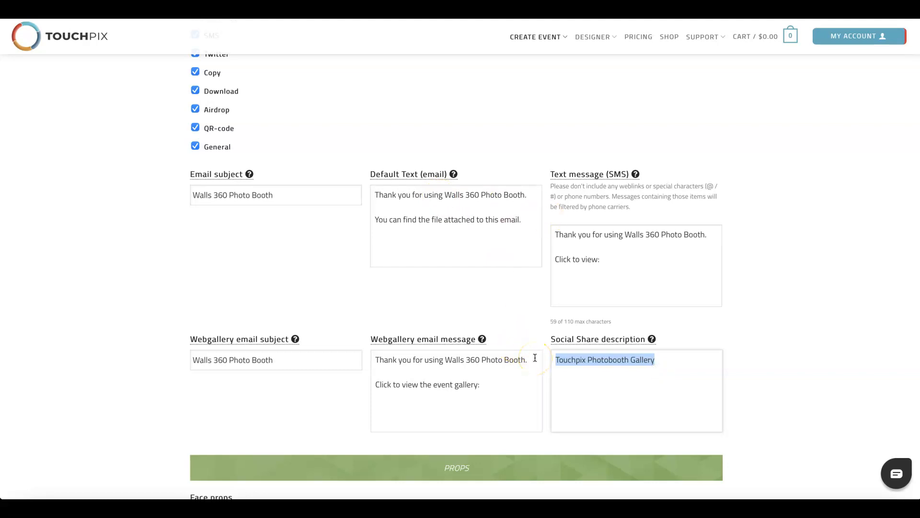
{"action": "type", "text": "Take a look a"}
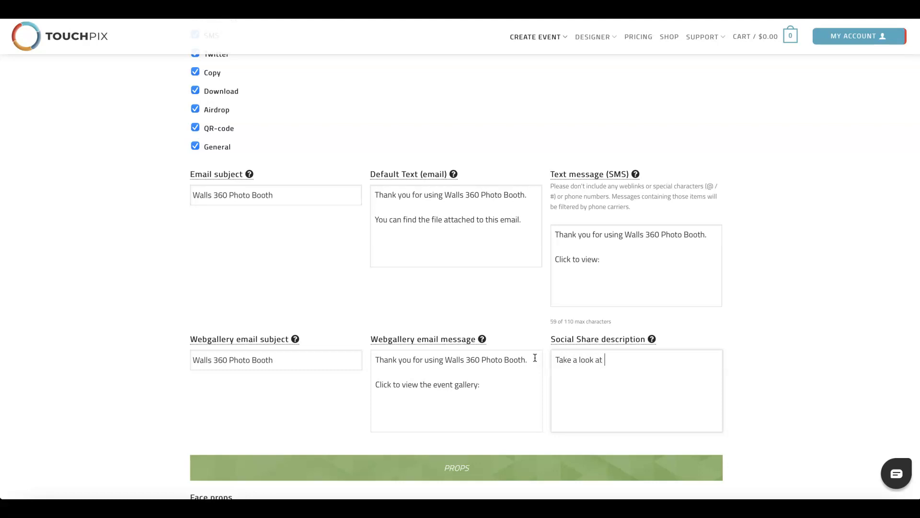
{"action": "type", "text": "th"}
{"action": "key", "text": "BackSpace"}
{"action": "key", "text": "BackSpace"}
{"action": "type", "text": "my"}
{"action": "key", "text": "BackSpace"}
{"action": "key", "text": "BackSpace"}
{"action": "key", "text": "BackSpace"}
{"action": "type", "text": "this fanat"}
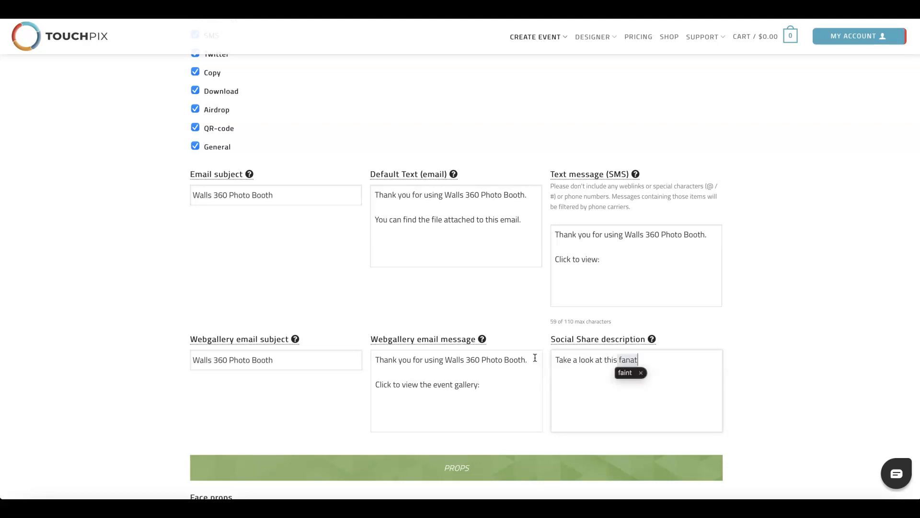
{"action": "key", "text": "BackSpace"}
{"action": "type", "text": "stic"}
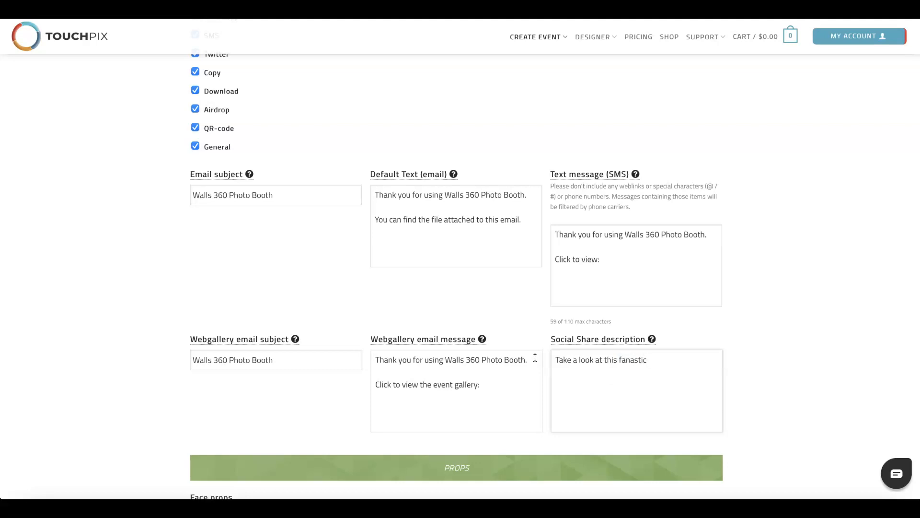
{"action": "left_click", "coordinate": [599, 362]}
{"action": "left_click", "coordinate": [635, 361]}
{"action": "right_click", "coordinate": [634, 361]}
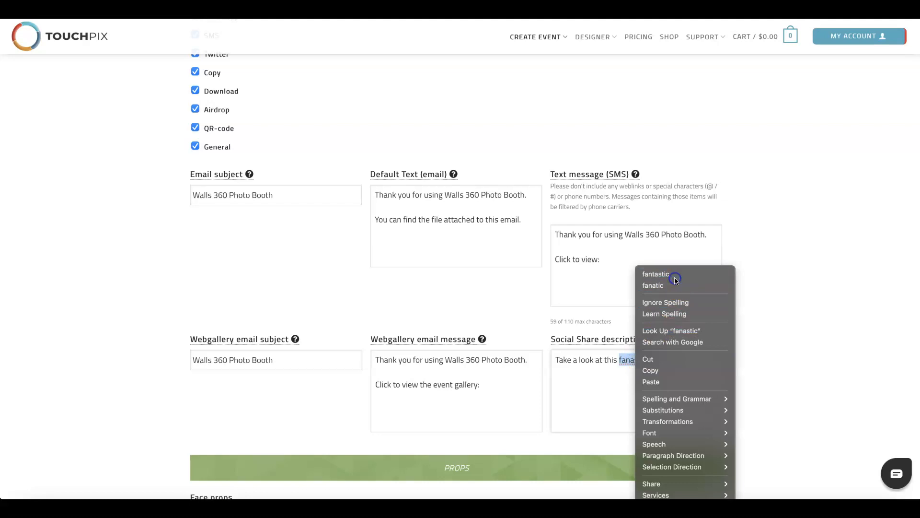
{"action": "left_click", "coordinate": [656, 274]}
{"action": "left_click", "coordinate": [656, 360]}
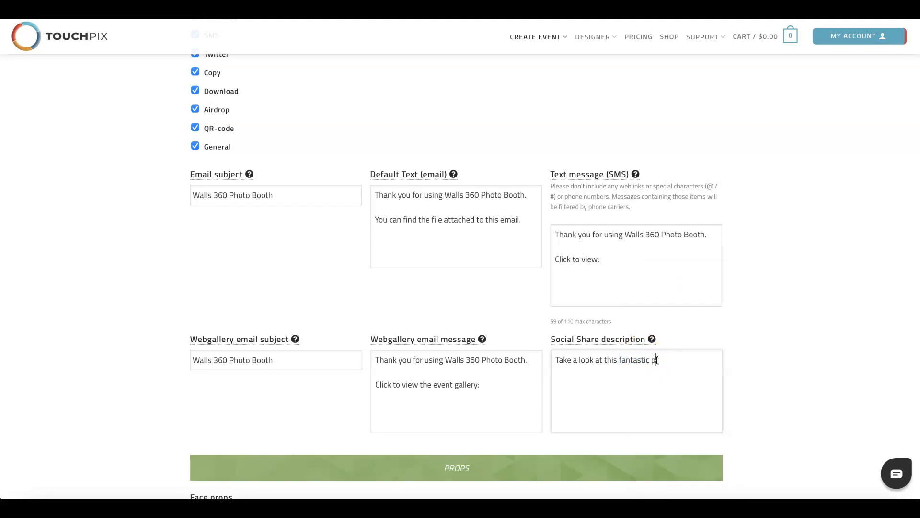
{"action": "type", "text": "360 video!"}
{"action": "left_click", "coordinate": [683, 369]}
{"action": "type", "text": "by Walls 360 Photo Booth"}
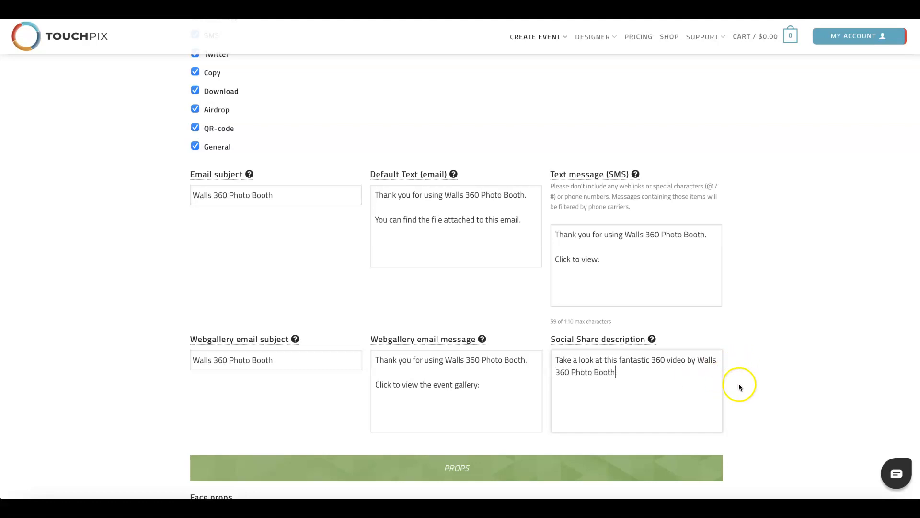
Check the available face props sets and set the branding app name to "Walls 360 Photo Booth".
{"action": "scroll", "coordinate": [739, 386], "scroll_direction": "down", "scroll_amount": 5}
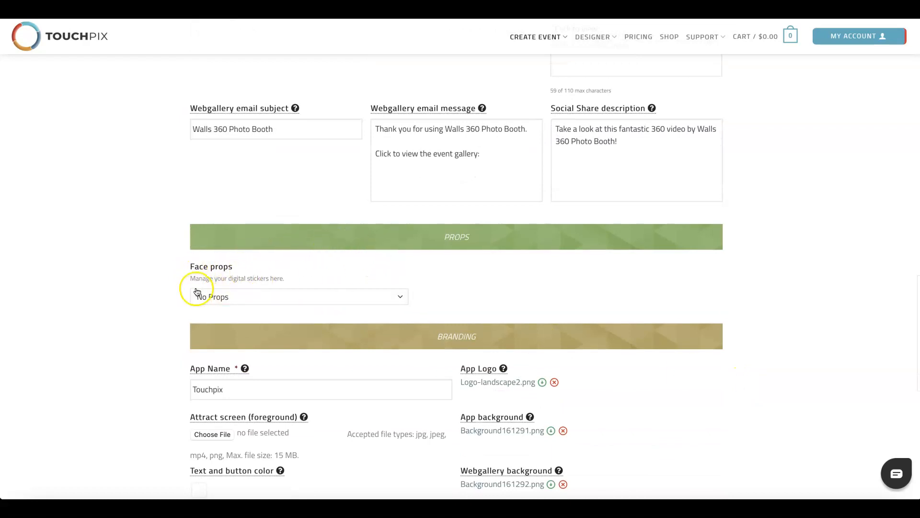
{"action": "left_click", "coordinate": [297, 297]}
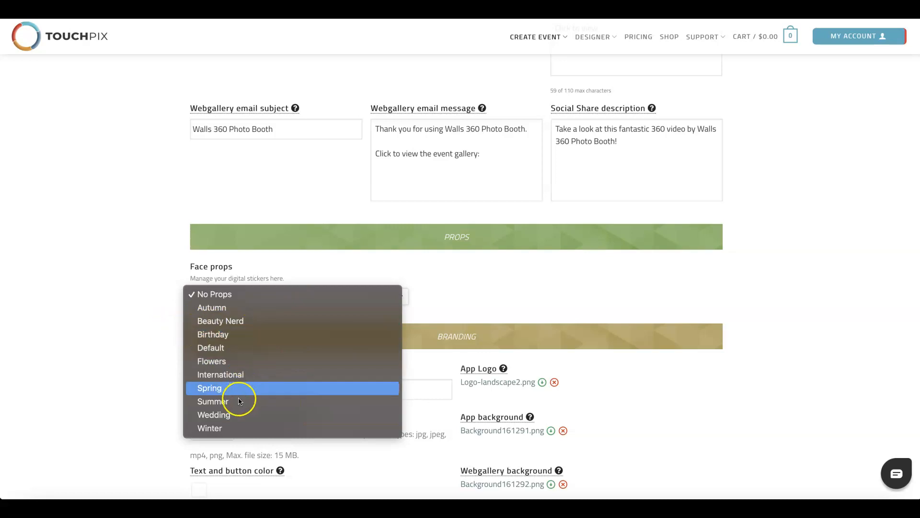
{"action": "left_click", "coordinate": [138, 395]}
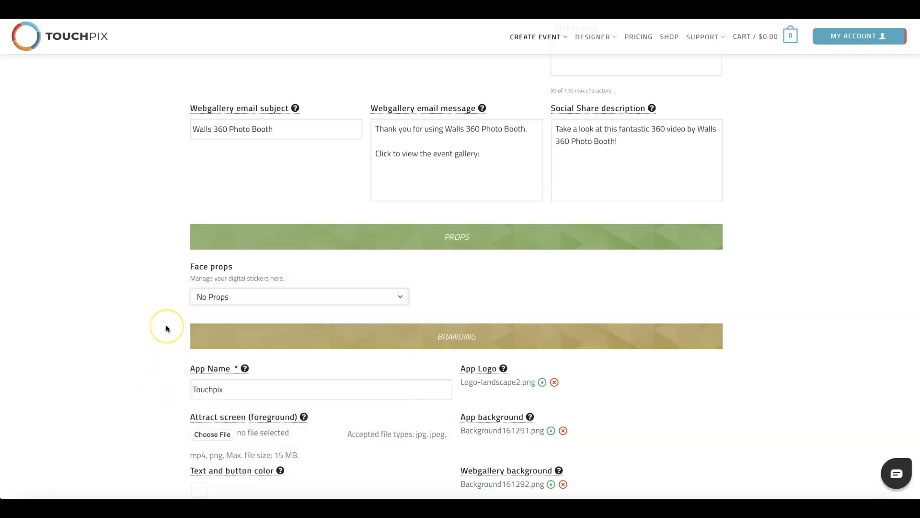
{"action": "scroll", "coordinate": [158, 338], "scroll_direction": "down", "scroll_amount": 3}
{"action": "left_click", "coordinate": [210, 252]}
{"action": "double_click", "coordinate": [210, 252]}
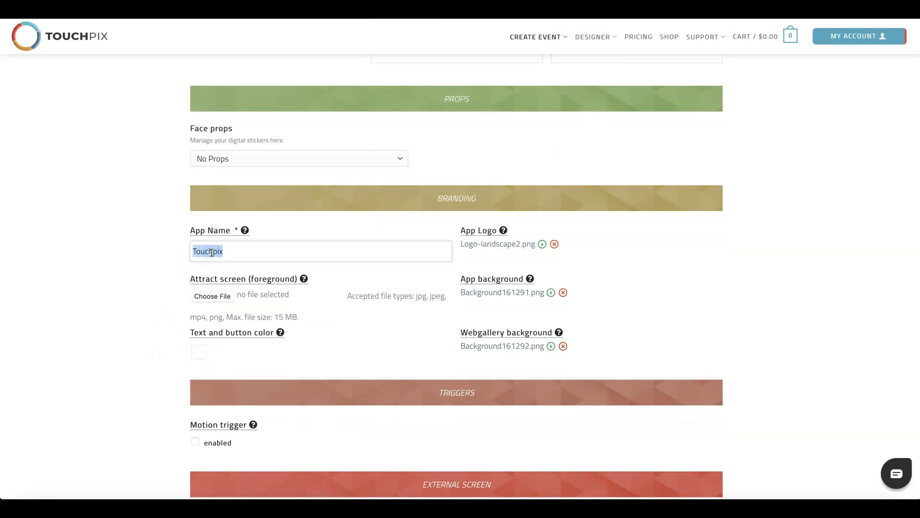
{"action": "type", "text": "Walls 360 Photo Booth"}
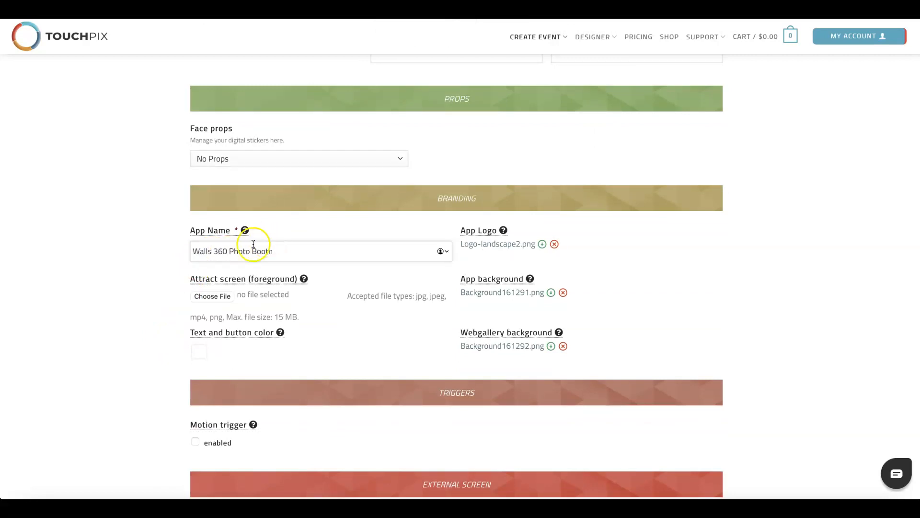
Check the explanations of the branding options and set the text and button color to cyan.
{"action": "mouse_move", "coordinate": [470, 231]}
{"action": "mouse_move", "coordinate": [304, 280]}
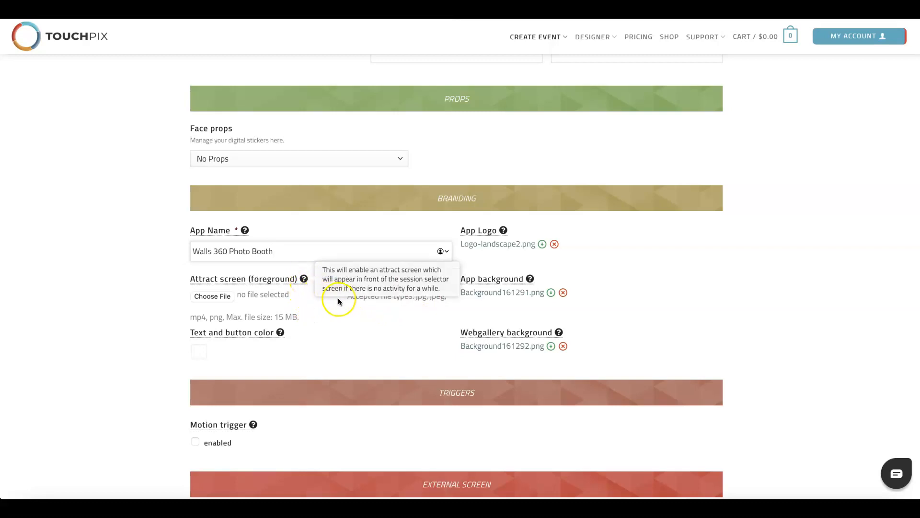
{"action": "mouse_move", "coordinate": [530, 279]}
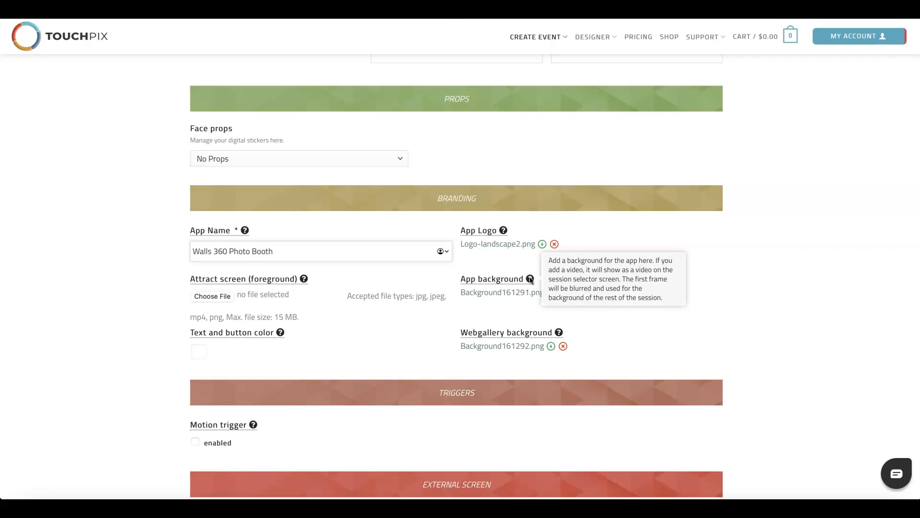
{"action": "left_click", "coordinate": [231, 350]}
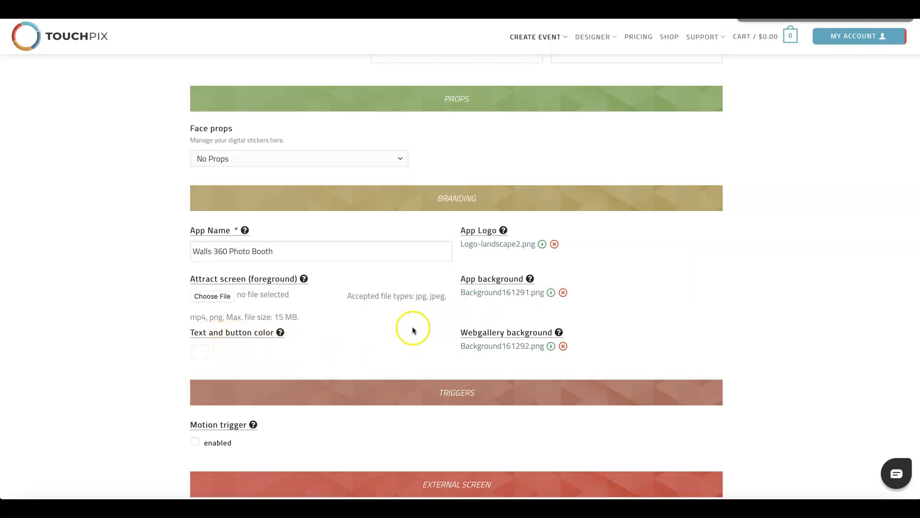
{"action": "left_click", "coordinate": [202, 350]}
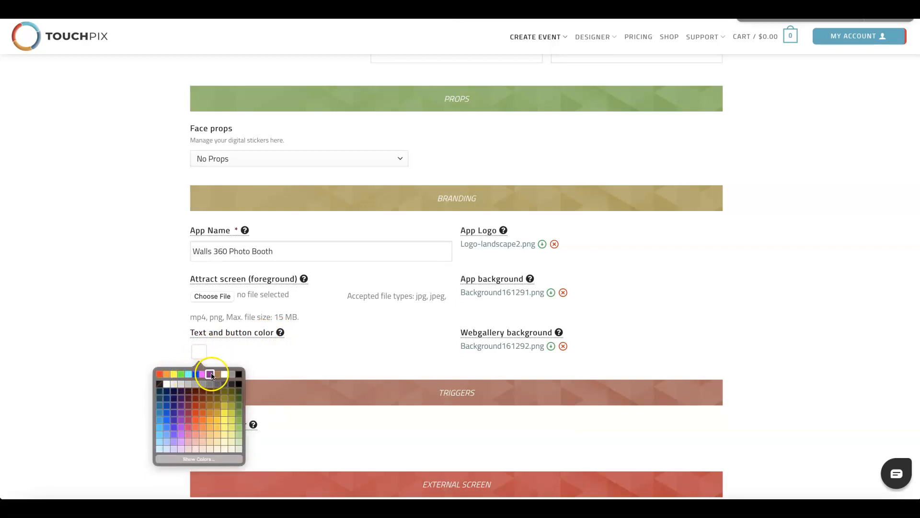
{"action": "left_click", "coordinate": [188, 375]}
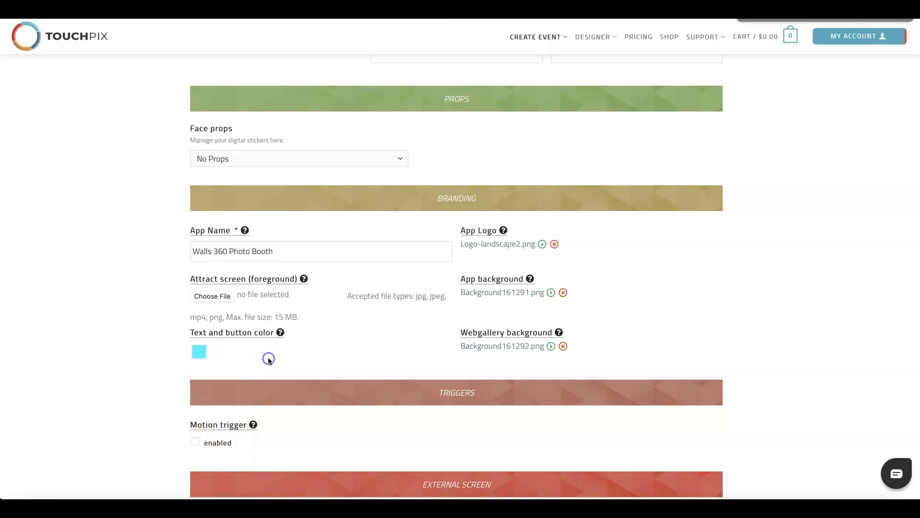
Agree to the privacy policy and general terms and conditions, and submit the event.
{"action": "mouse_move", "coordinate": [476, 333]}
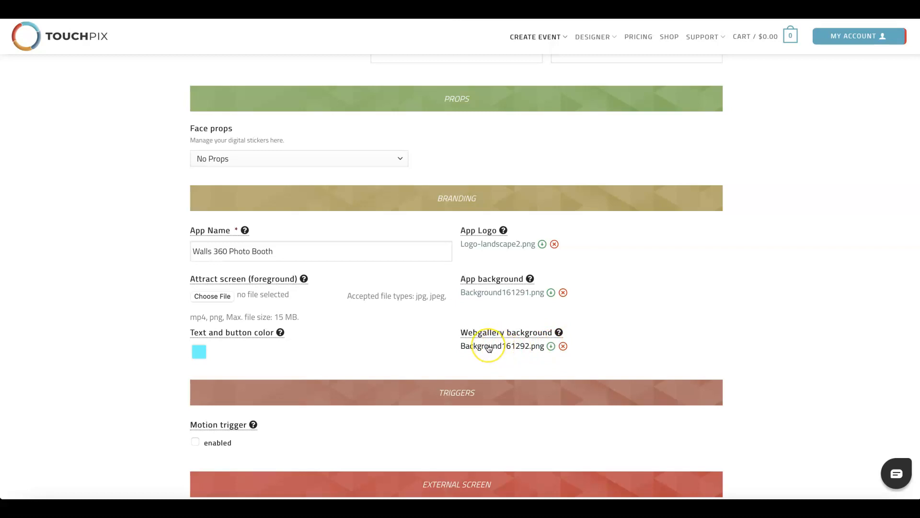
{"action": "scroll", "coordinate": [491, 348], "scroll_direction": "down", "scroll_amount": 3}
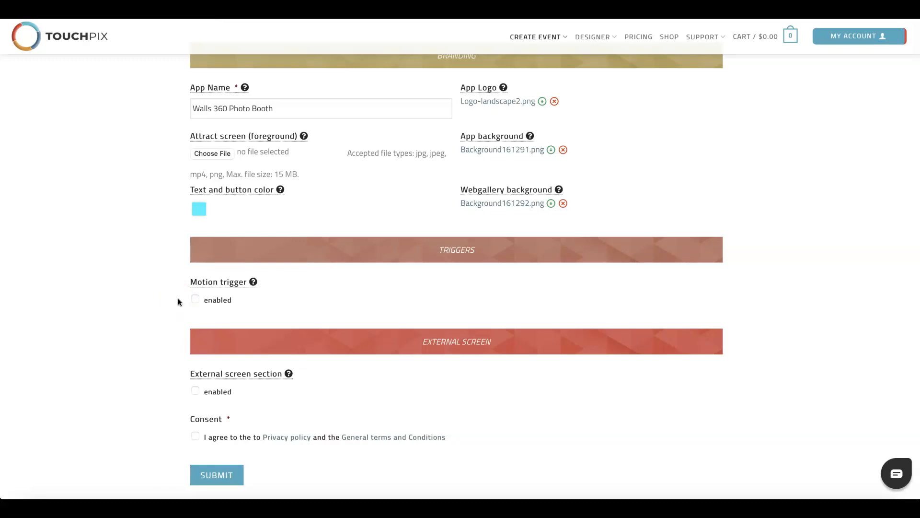
{"action": "left_click", "coordinate": [166, 378]}
{"action": "left_click", "coordinate": [186, 287]}
{"action": "left_click", "coordinate": [194, 298]}
{"action": "left_click", "coordinate": [195, 299]}
{"action": "mouse_move", "coordinate": [288, 375]}
{"action": "left_click", "coordinate": [195, 436]}
{"action": "left_click", "coordinate": [207, 474]}
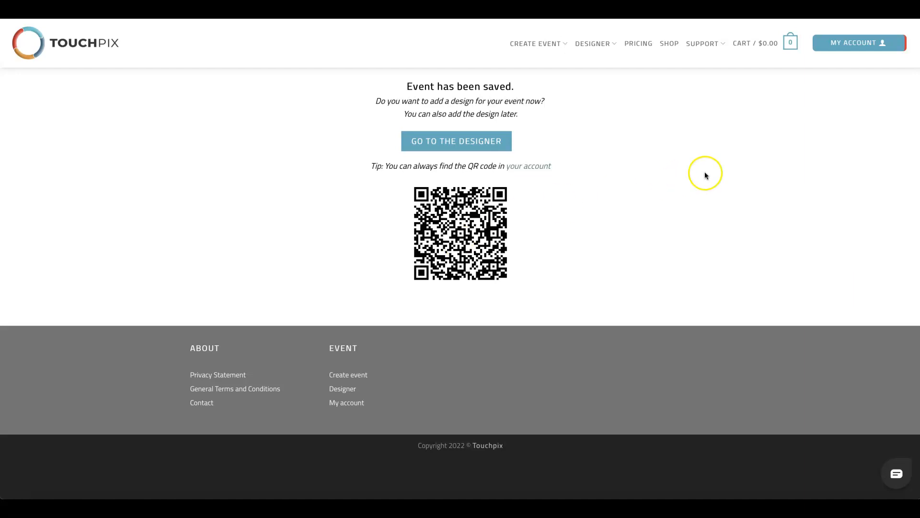
Open the Walls Creations Test event for editing from the account's event list.
{"action": "mouse_move", "coordinate": [859, 42]}
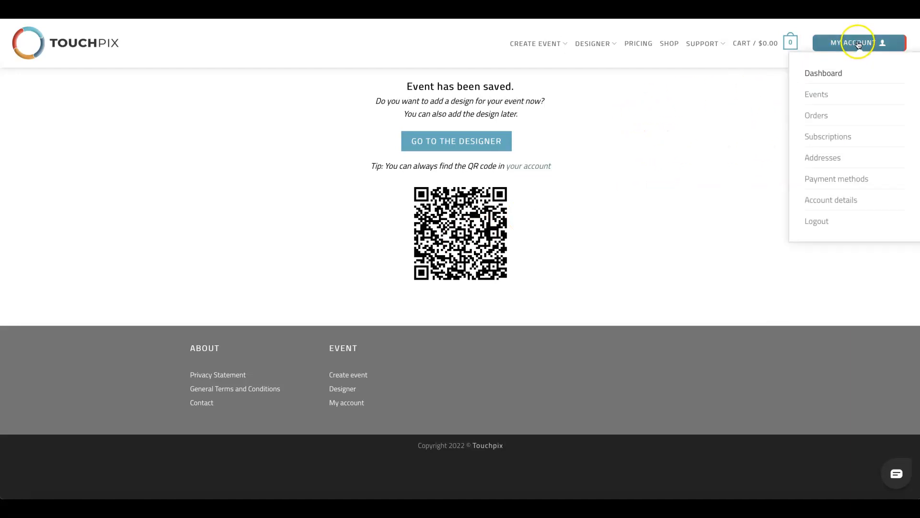
{"action": "left_click", "coordinate": [820, 94]}
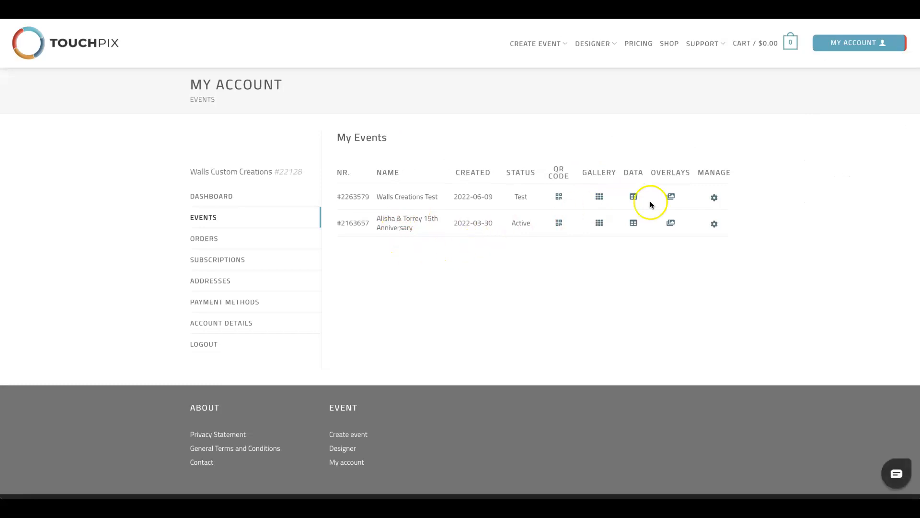
{"action": "left_click", "coordinate": [712, 198]}
{"action": "left_click", "coordinate": [703, 218]}
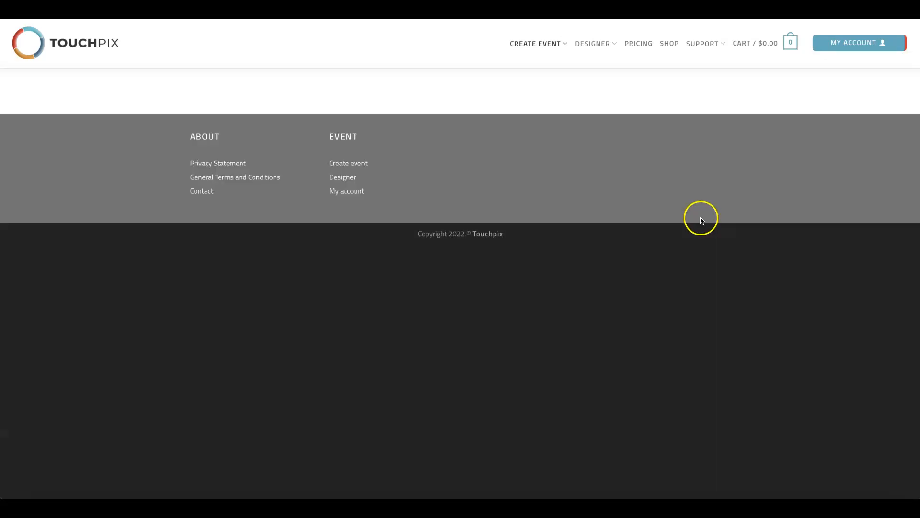
Review the saved event's settings from the general settings down to the consent section.
{"action": "scroll", "coordinate": [428, 338], "scroll_direction": "down", "scroll_amount": 15}
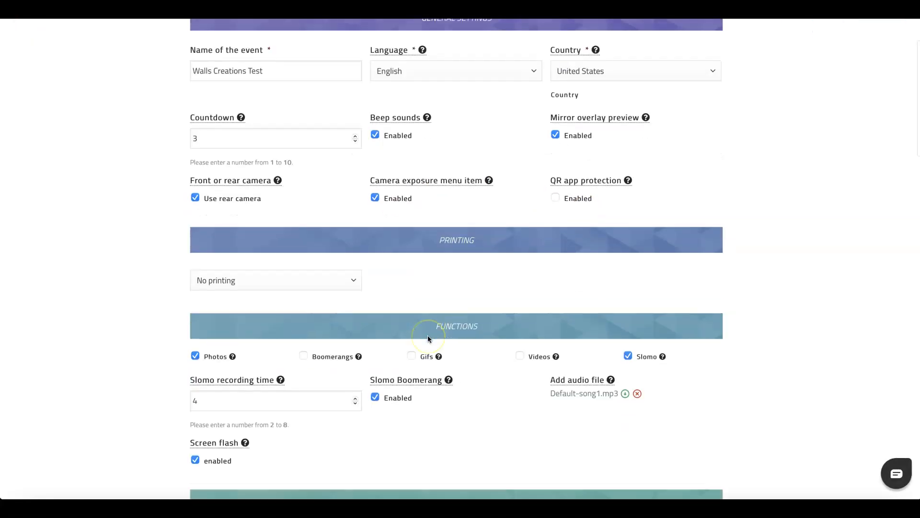
{"action": "scroll", "coordinate": [427, 339], "scroll_direction": "down", "scroll_amount": 10}
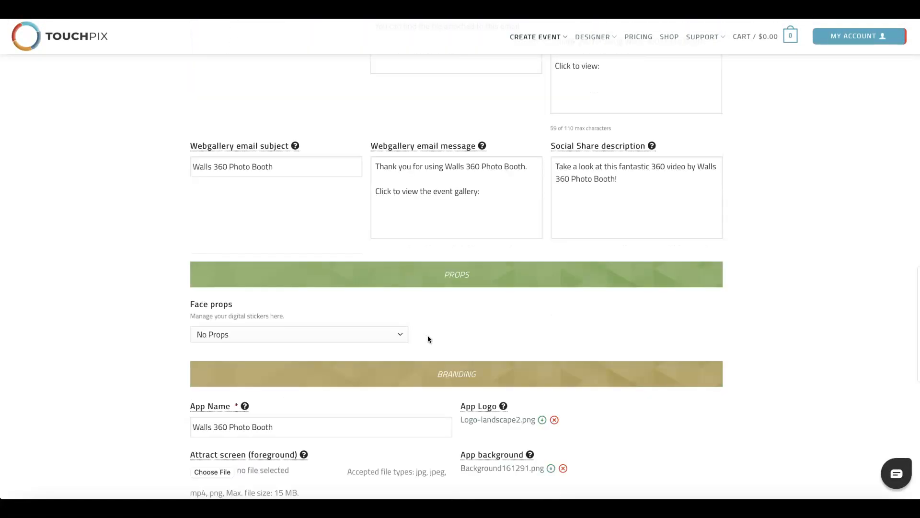
{"action": "scroll", "coordinate": [428, 339], "scroll_direction": "up", "scroll_amount": 20}
{"action": "scroll", "coordinate": [428, 339], "scroll_direction": "down", "scroll_amount": 1}
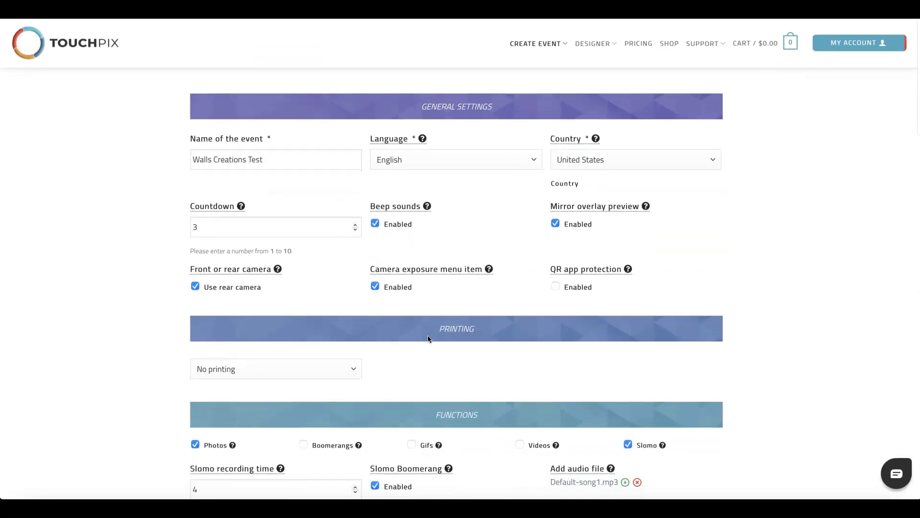
{"action": "scroll", "coordinate": [509, 462], "scroll_direction": "down", "scroll_amount": 20}
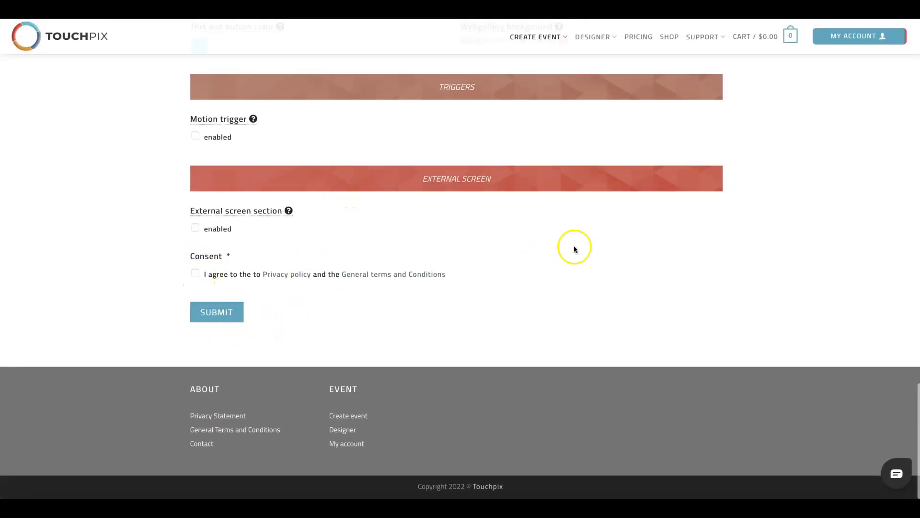
{"action": "scroll", "coordinate": [585, 241], "scroll_direction": "up", "scroll_amount": 20}
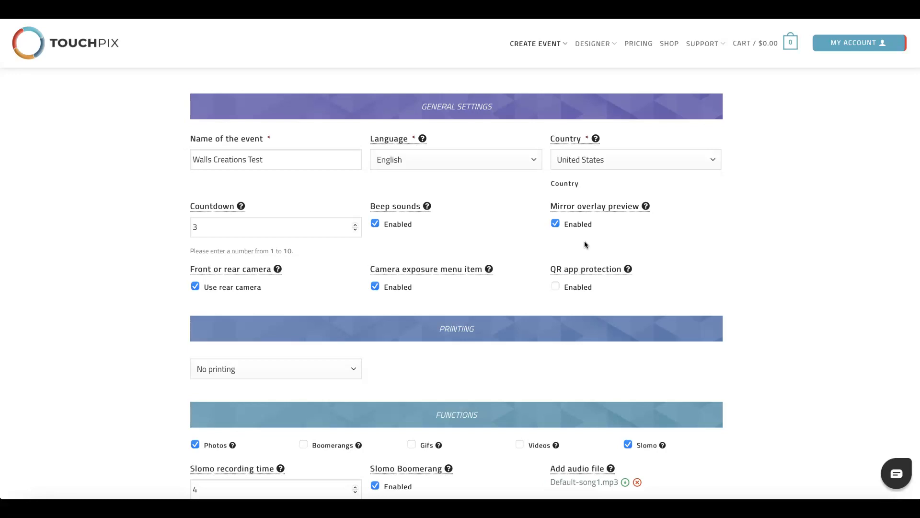
{"action": "left_click", "coordinate": [583, 239]}
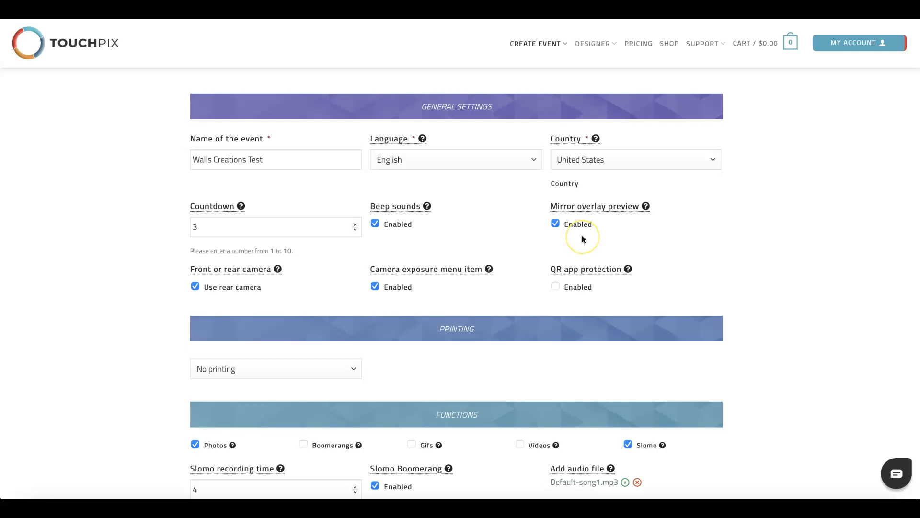